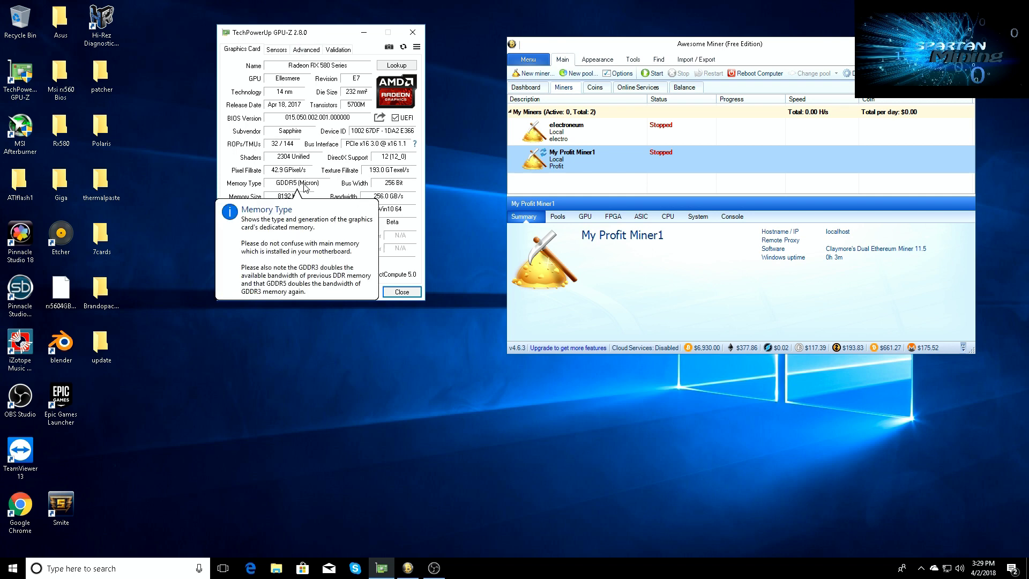
Start saving the card's BIOS to a file from GPU-Z and browse to Desktop > Rx580.
{"action": "mouse_move", "coordinate": [320, 186]}
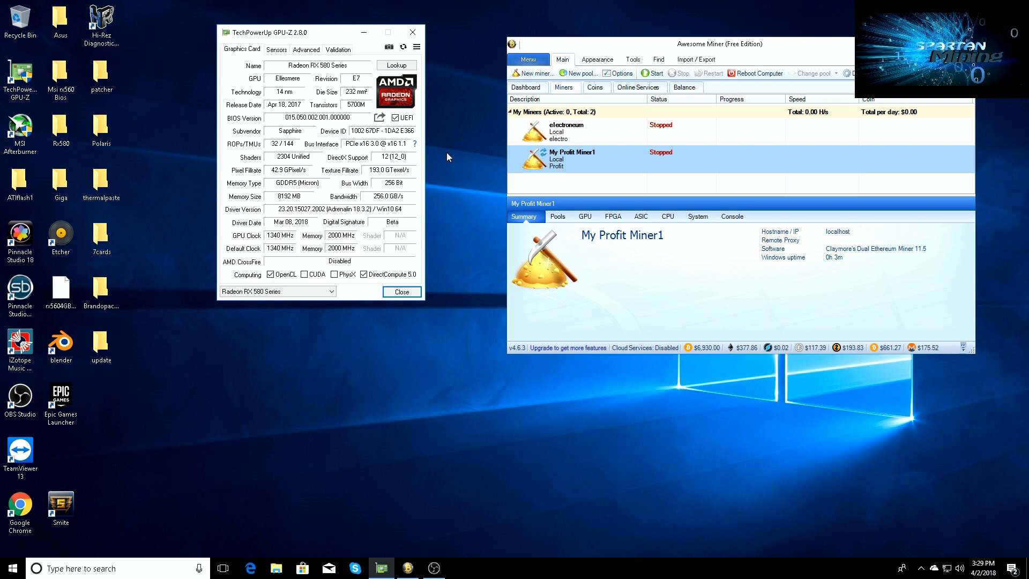
{"action": "left_click", "coordinate": [379, 119]}
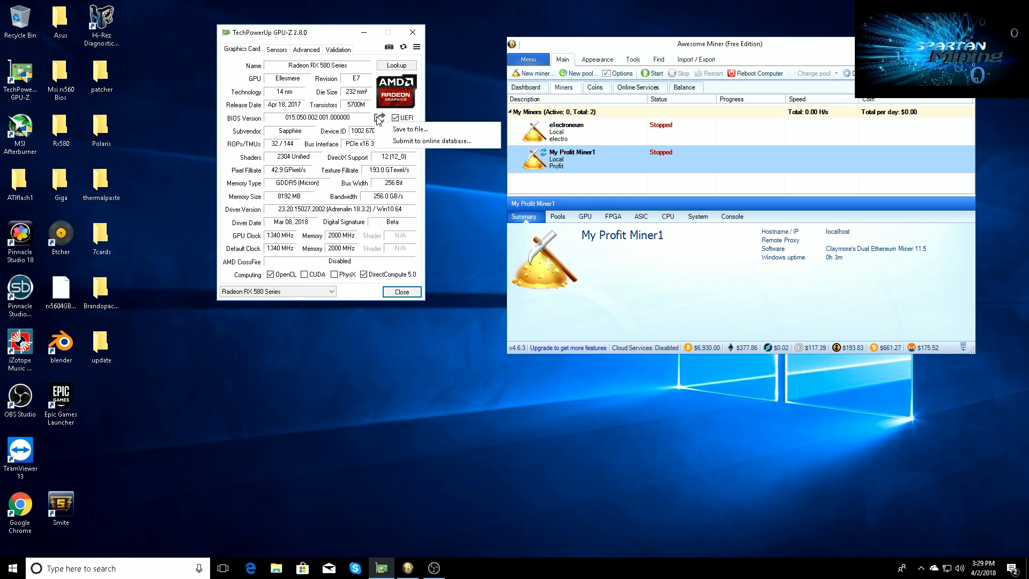
{"action": "left_click", "coordinate": [399, 135]}
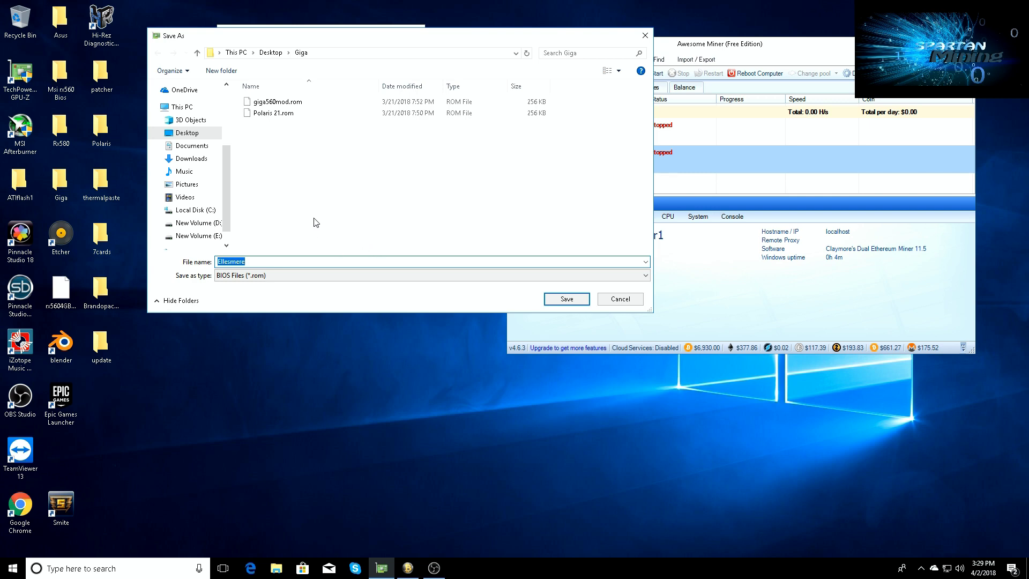
{"action": "left_click", "coordinate": [188, 133]}
{"action": "double_click", "coordinate": [268, 192]}
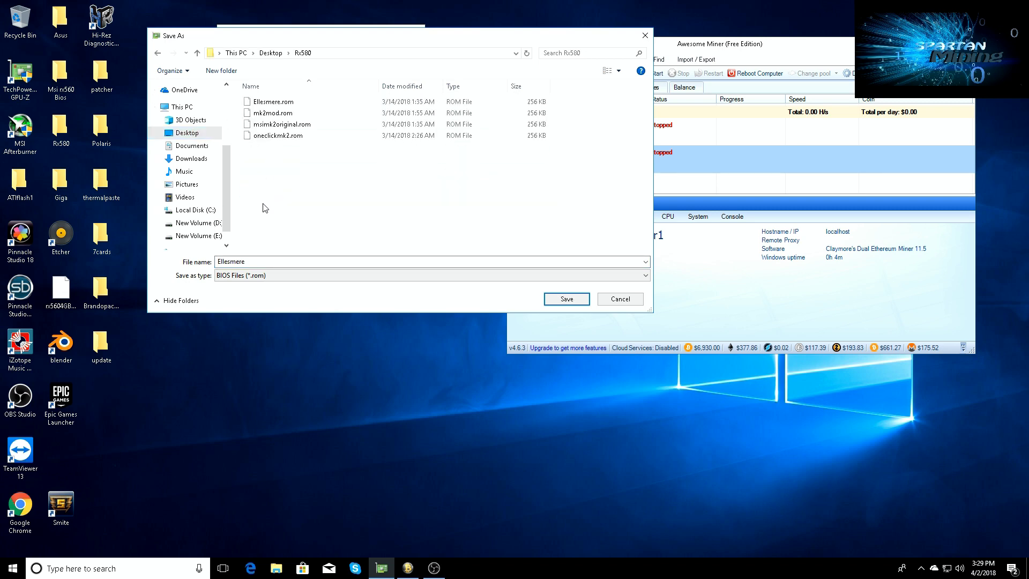
Create a Sapphire580 folder in Rx580 and save the BIOS inside it as Ellesmere.rom.
{"action": "right_click", "coordinate": [262, 154]}
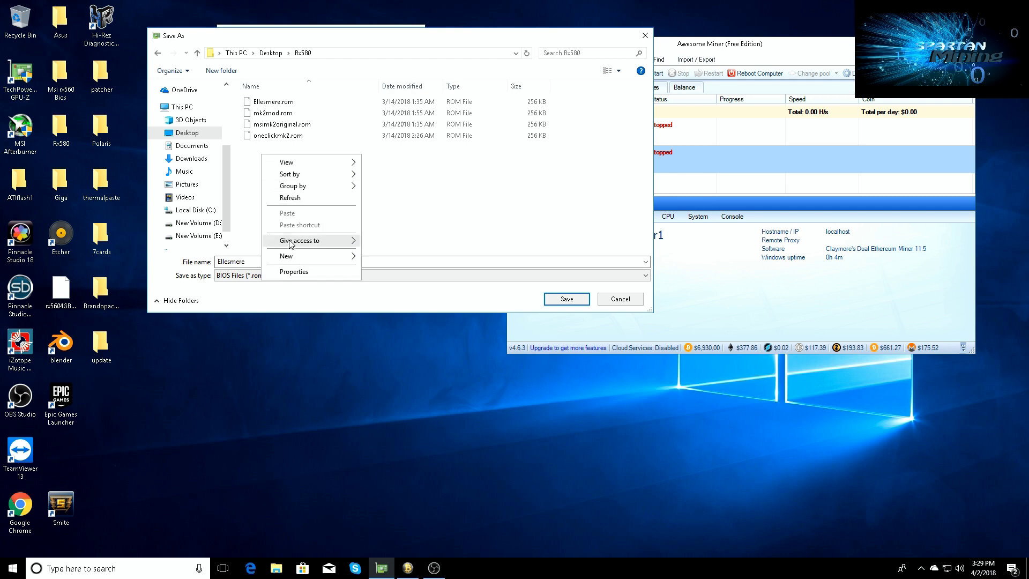
{"action": "mouse_move", "coordinate": [348, 262]}
{"action": "left_click", "coordinate": [385, 257]}
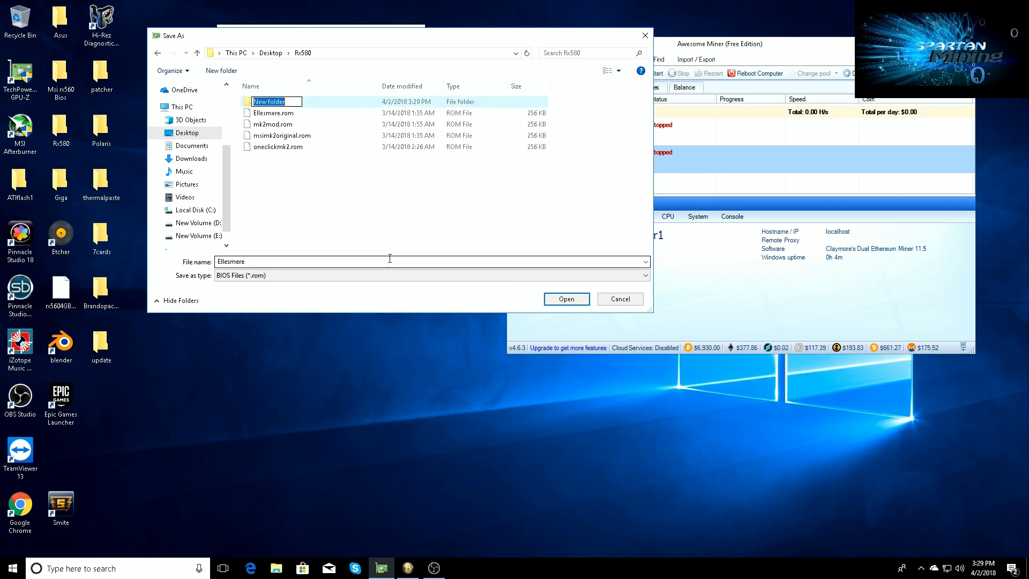
{"action": "type", "text": "Sapphire580"}
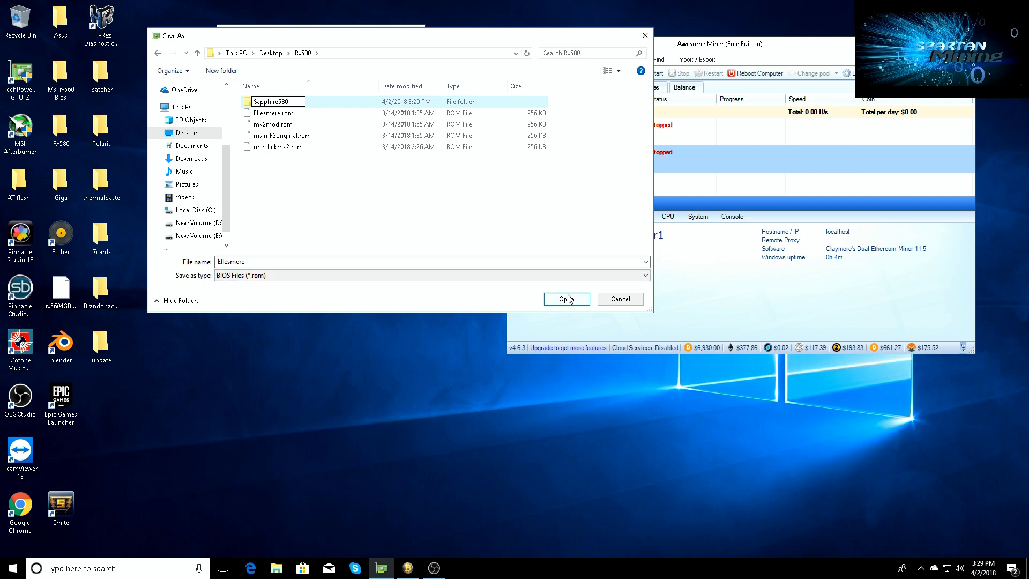
{"action": "key", "text": "Return"}
{"action": "double_click", "coordinate": [276, 101]}
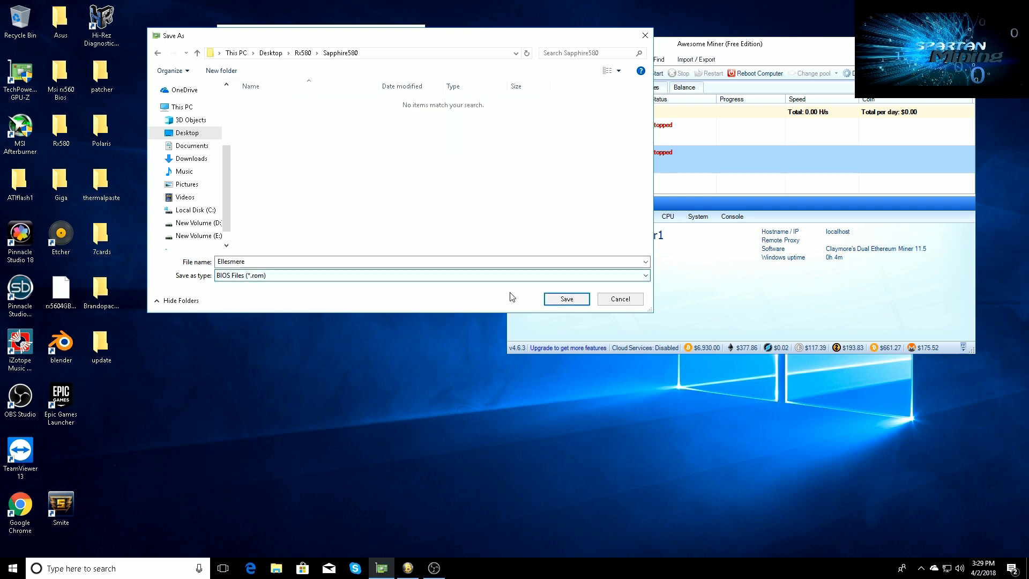
{"action": "left_click", "coordinate": [580, 301]}
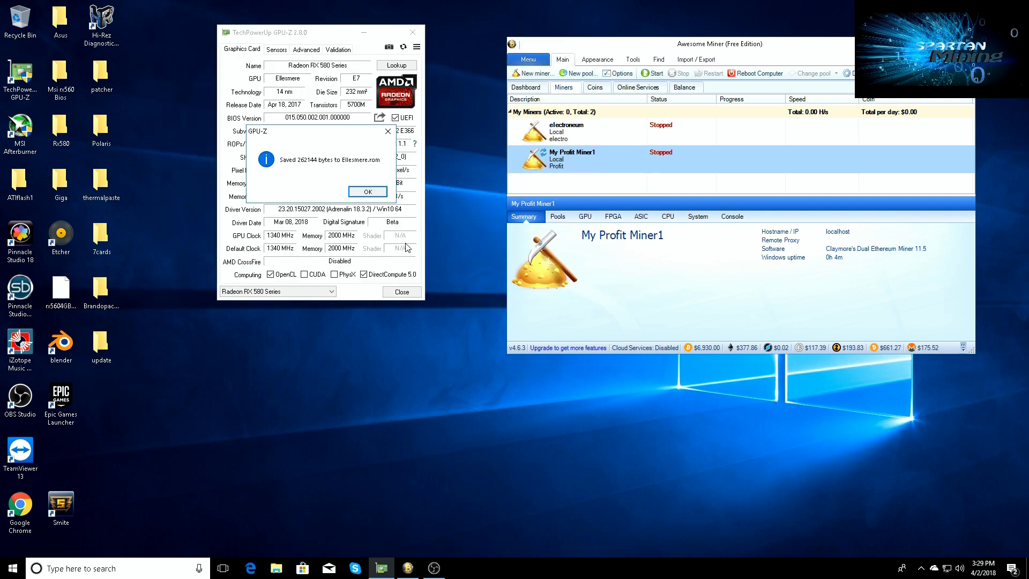
Launch PolarisBiosEditor from Polaris > PolarisBiosEditor-master, dismissing the developer's warning.
{"action": "left_click", "coordinate": [375, 193]}
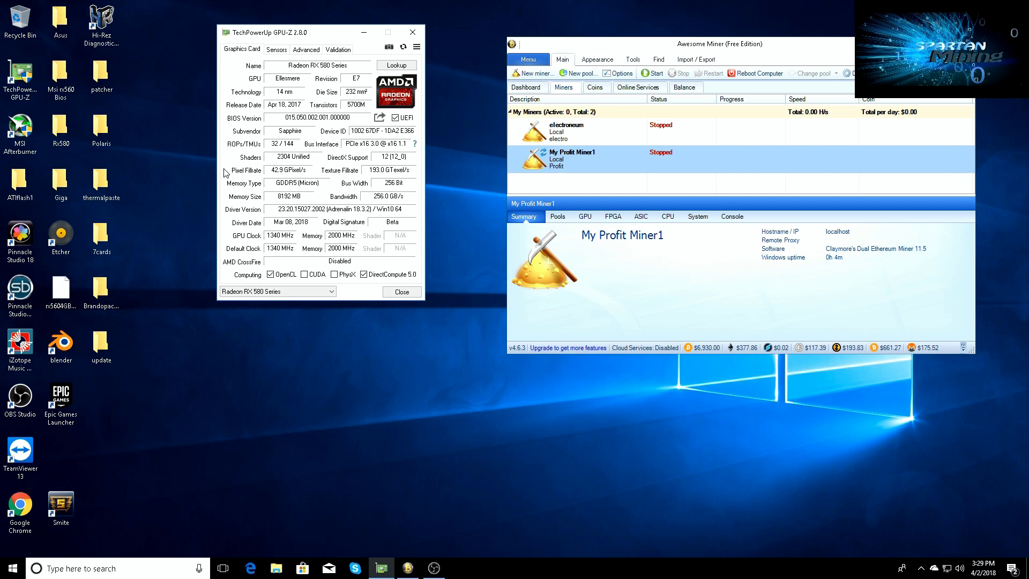
{"action": "left_click", "coordinate": [104, 134]}
{"action": "double_click", "coordinate": [103, 134]}
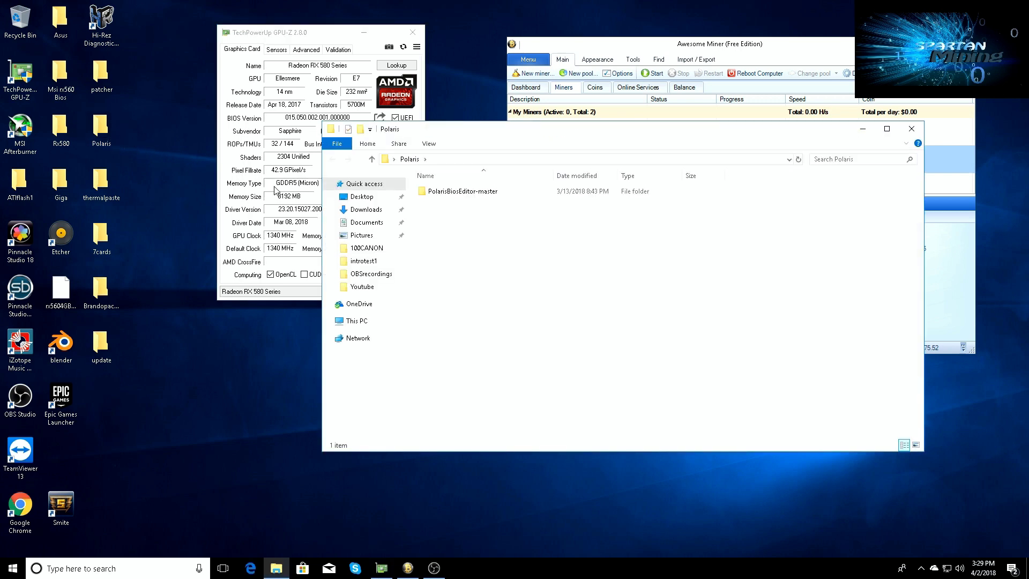
{"action": "double_click", "coordinate": [466, 191]}
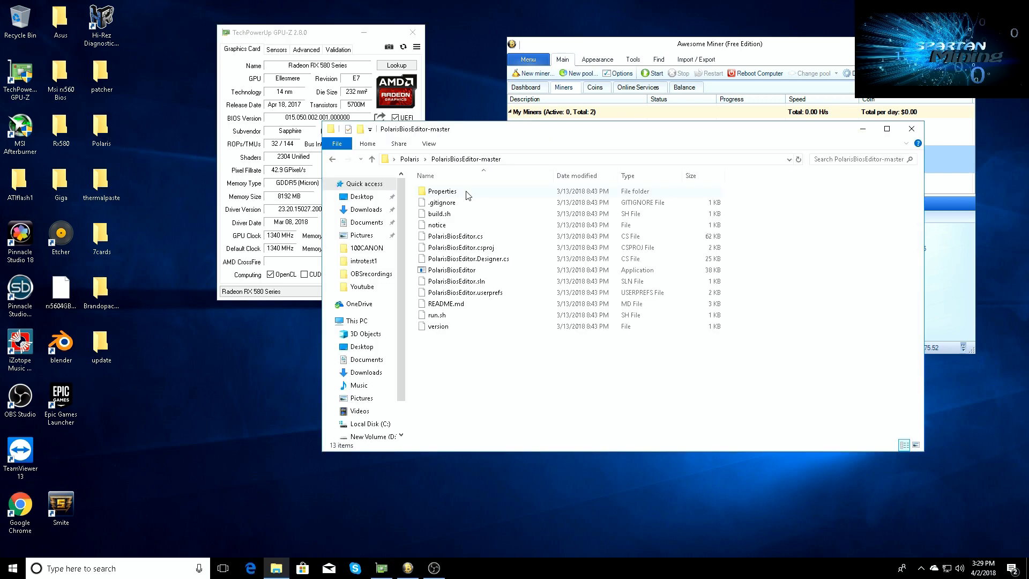
{"action": "double_click", "coordinate": [452, 271]}
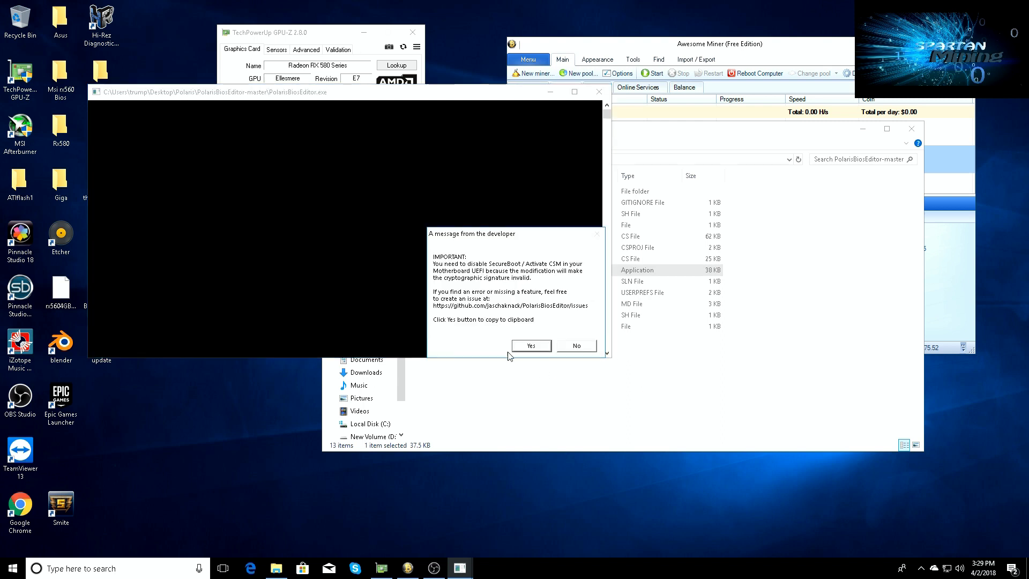
{"action": "left_click", "coordinate": [529, 350]}
Load Ellesmere.rom from Desktop > Rx580 > Sapphire580 into the editor.
{"action": "left_click", "coordinate": [132, 127]}
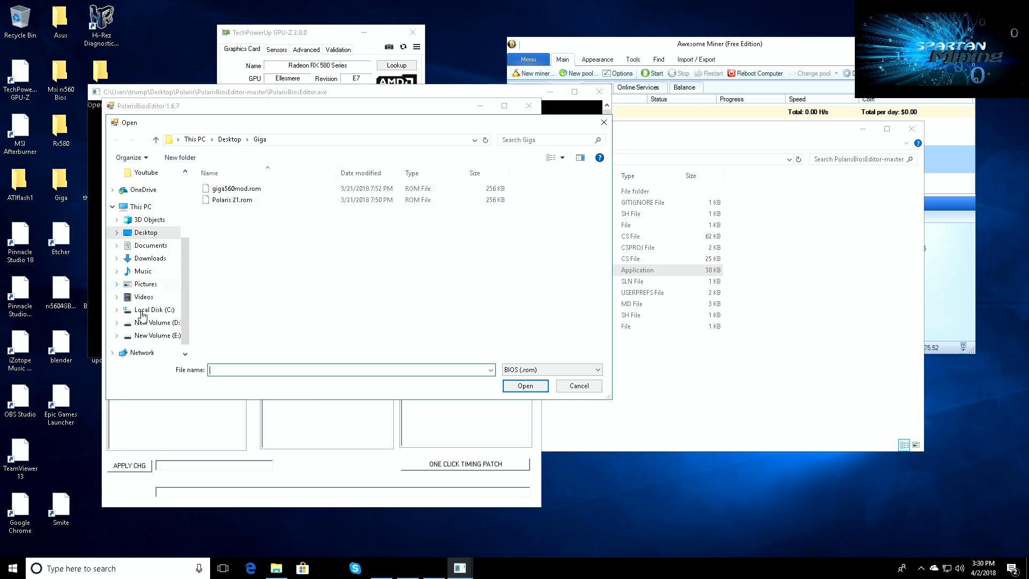
{"action": "left_click", "coordinate": [177, 230]}
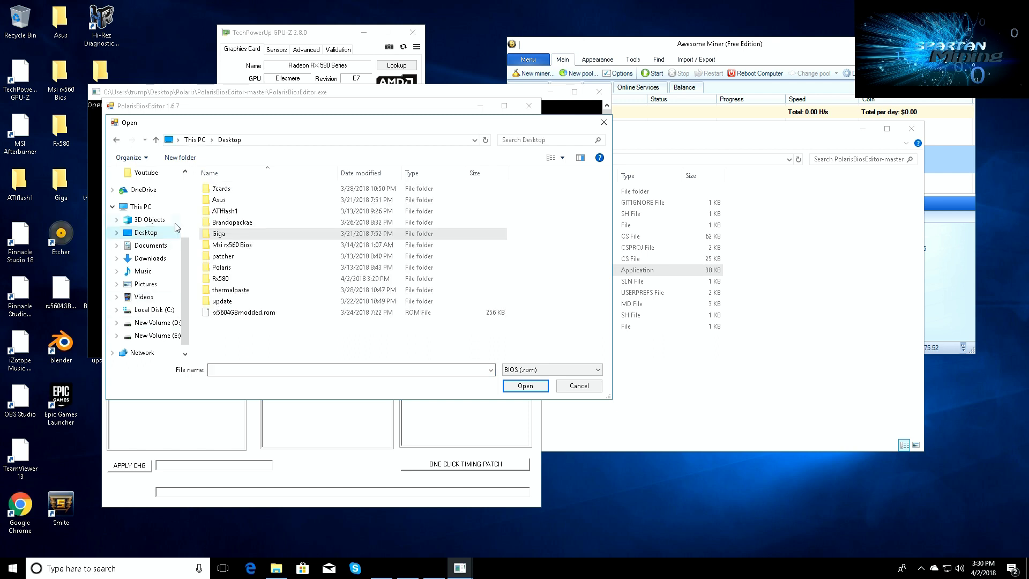
{"action": "double_click", "coordinate": [224, 279]}
{"action": "double_click", "coordinate": [232, 189]}
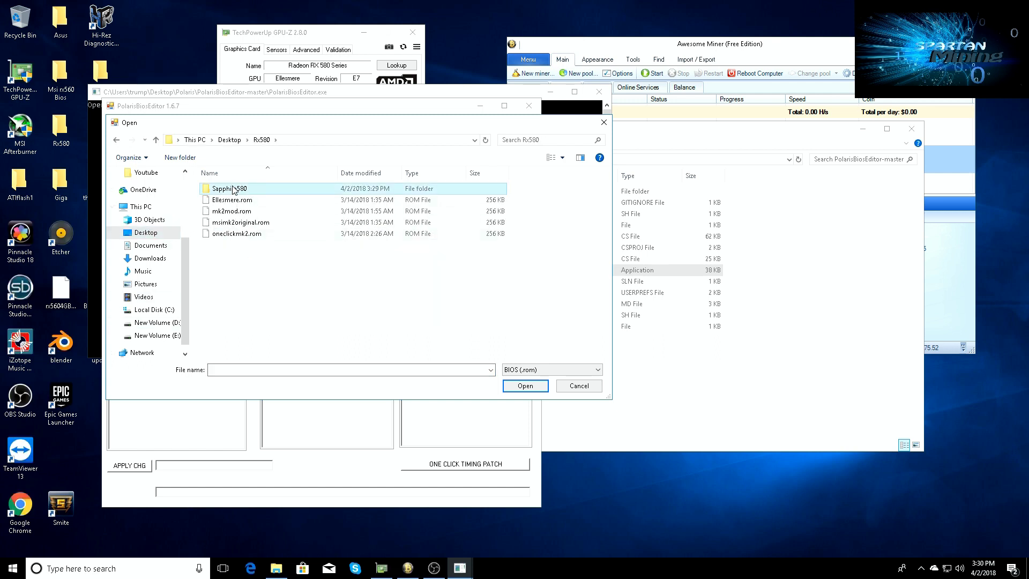
{"action": "left_click", "coordinate": [232, 189]}
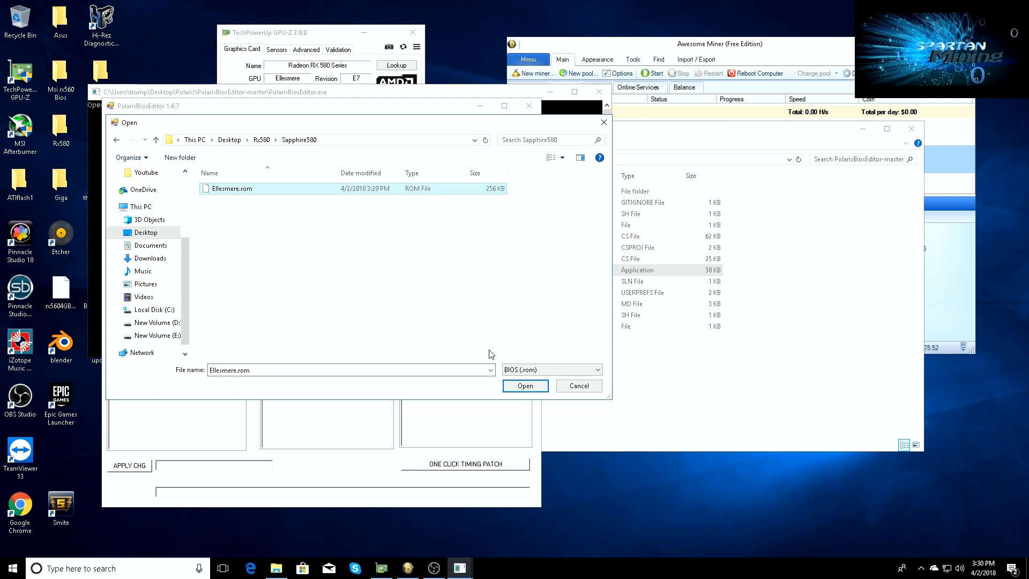
{"action": "left_click", "coordinate": [520, 387]}
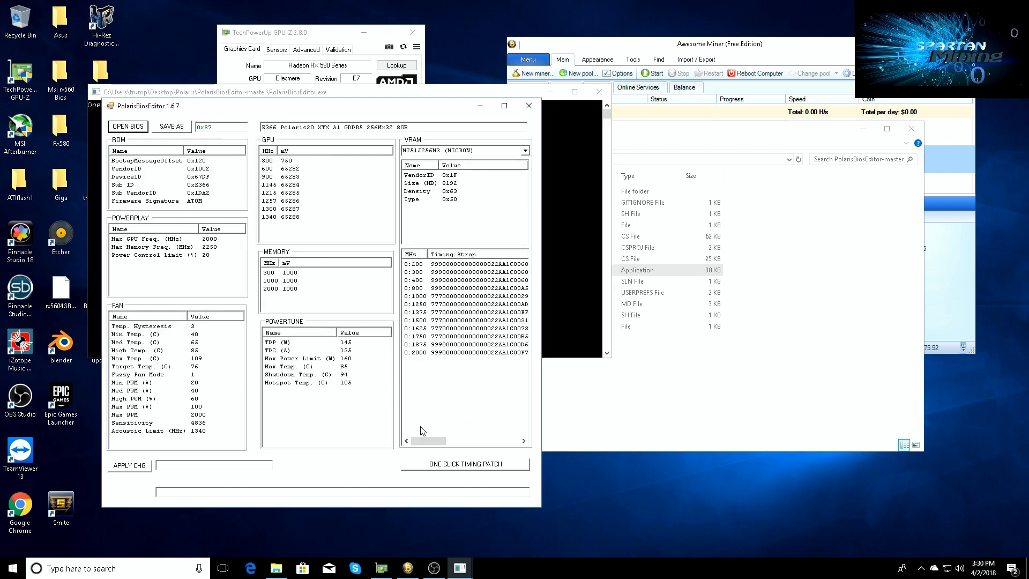
Scroll the Micron VRAM timing strap table sideways to inspect straps from 200 to 2000 MHz.
{"action": "left_click_drag", "start_coordinate": [421, 442], "coordinate": [467, 426]}
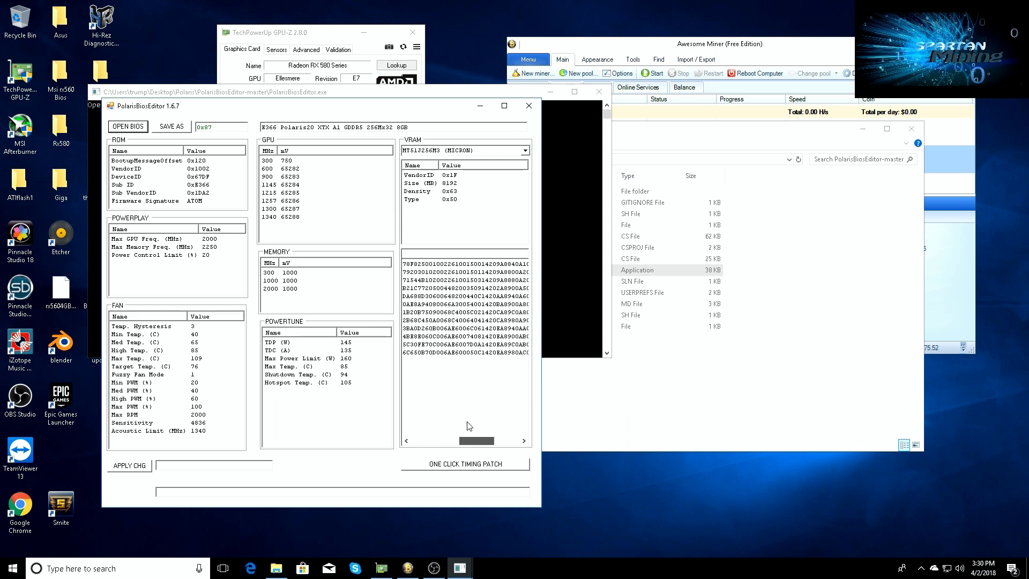
{"action": "left_click_drag", "start_coordinate": [467, 426], "coordinate": [411, 421]}
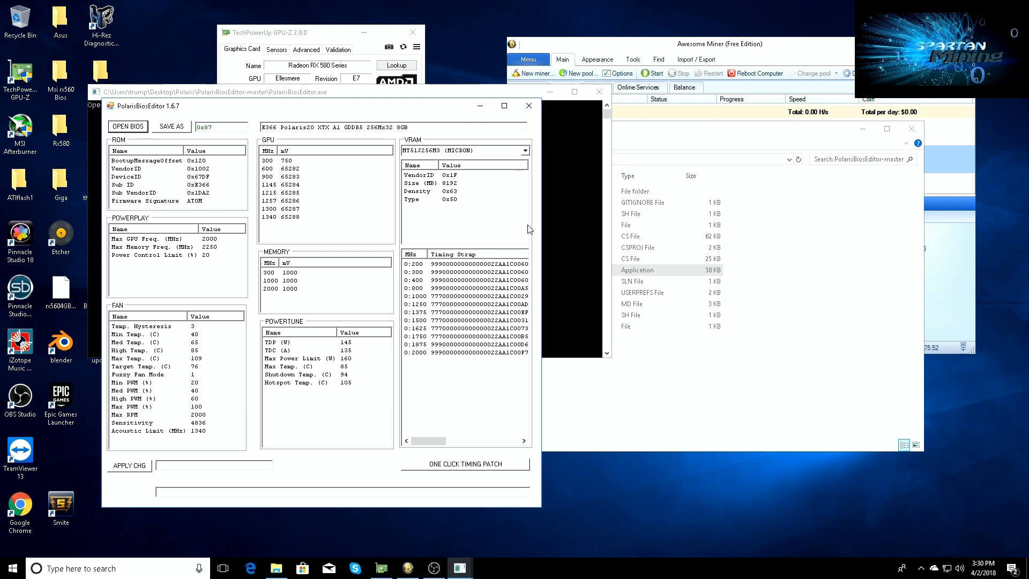
Close the editor and Explorer, run My Profit Miner1 at about 27 MH/s, then stop it.
{"action": "left_click", "coordinate": [529, 109]}
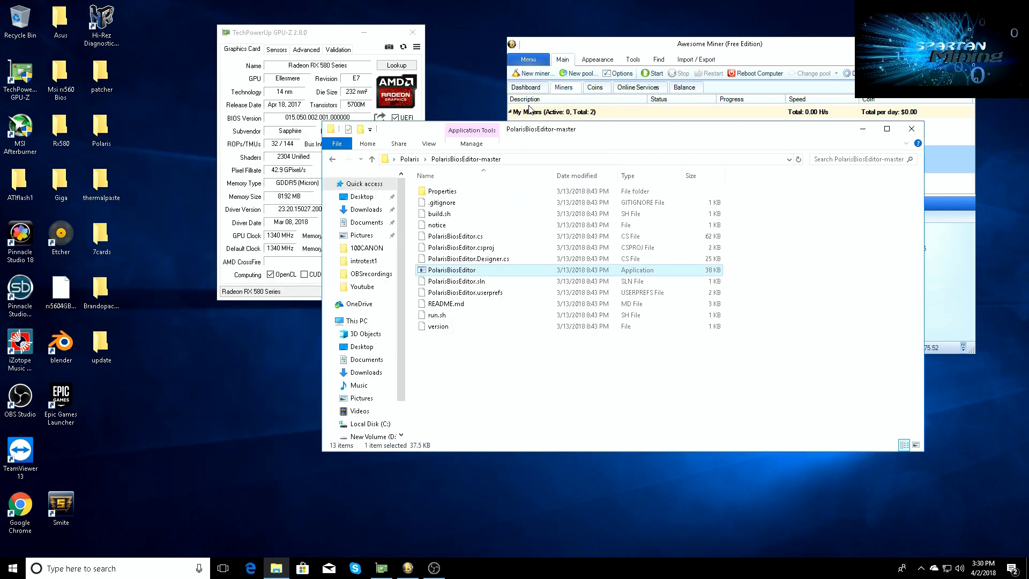
{"action": "left_click", "coordinate": [911, 129]}
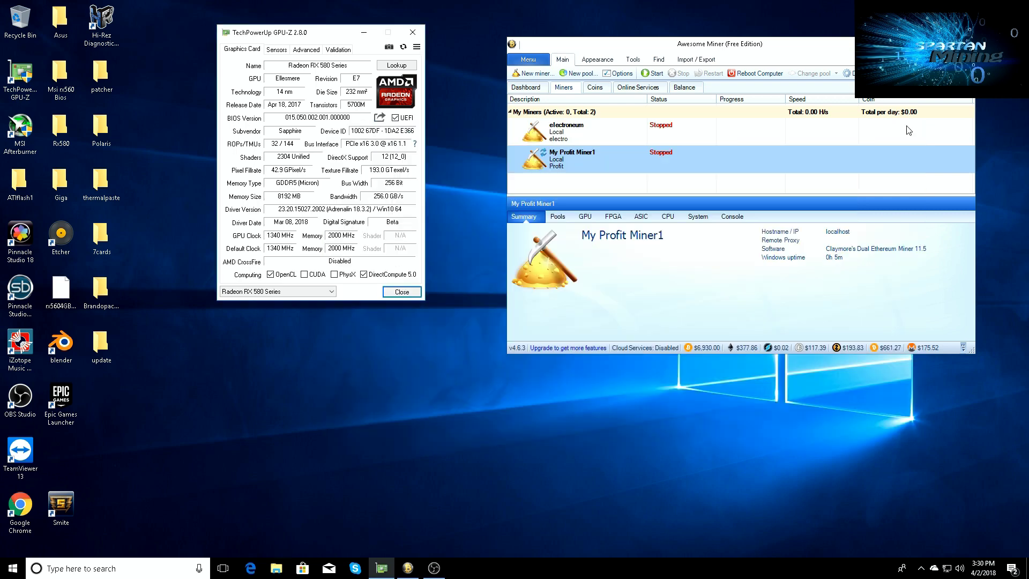
{"action": "left_click", "coordinate": [600, 161]}
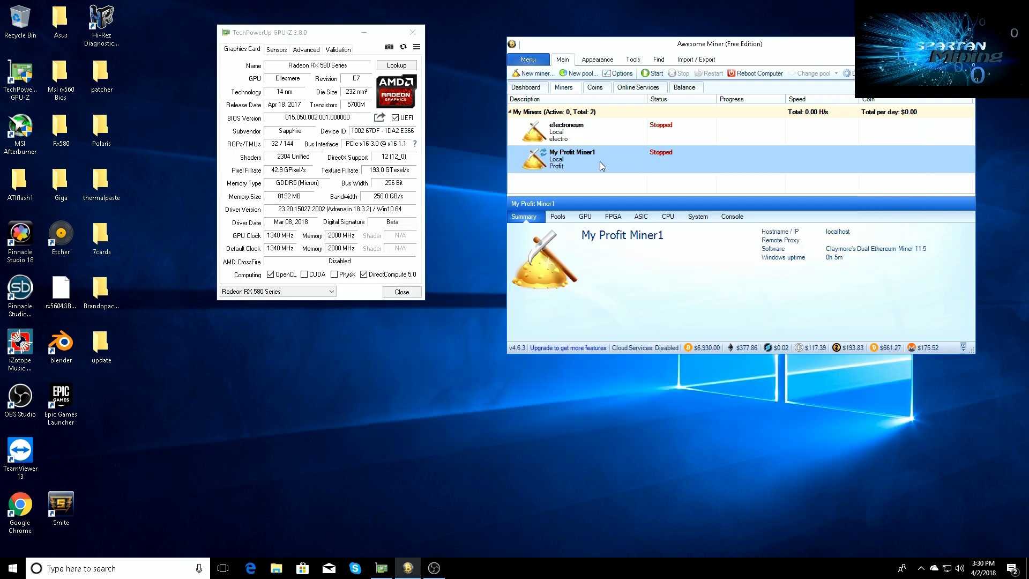
{"action": "left_click", "coordinate": [652, 75]}
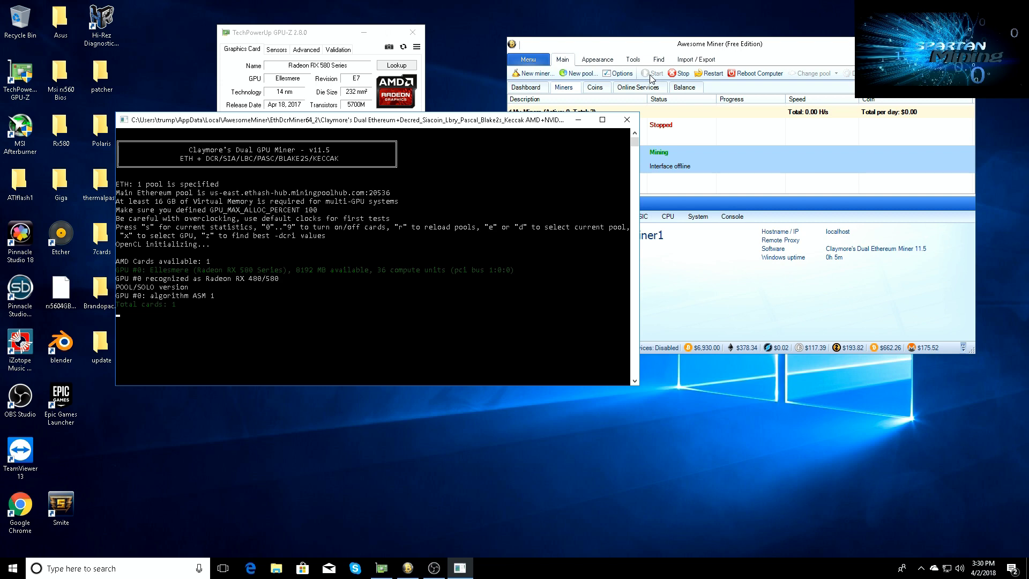
{"action": "left_click", "coordinate": [645, 48]}
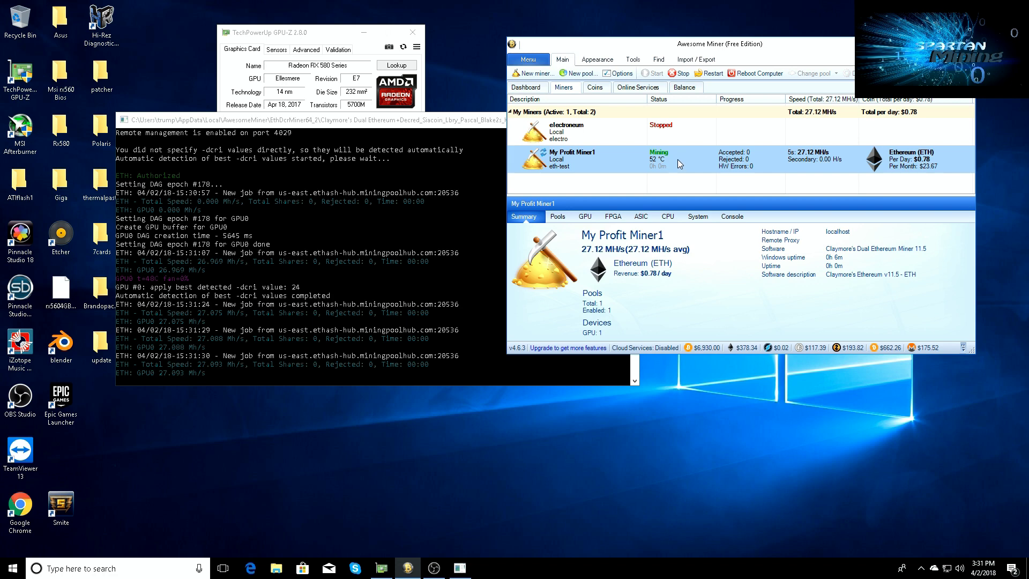
{"action": "left_click", "coordinate": [676, 74]}
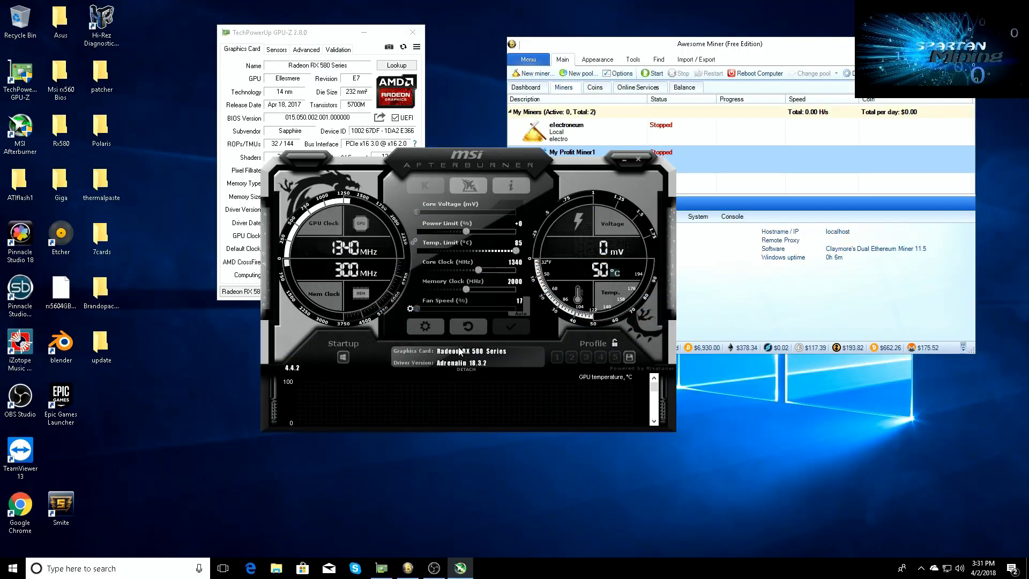
Switch the fan to manual at 61% and set memory clock to 2200 MHz, applying both.
{"action": "left_click", "coordinate": [521, 310]}
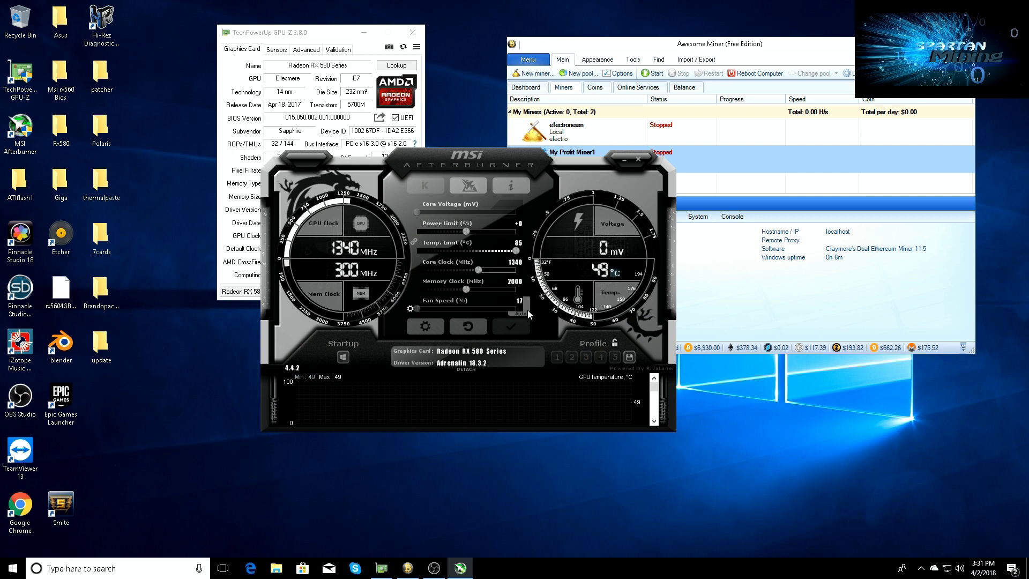
{"action": "left_click_drag", "start_coordinate": [417, 309], "coordinate": [467, 309]}
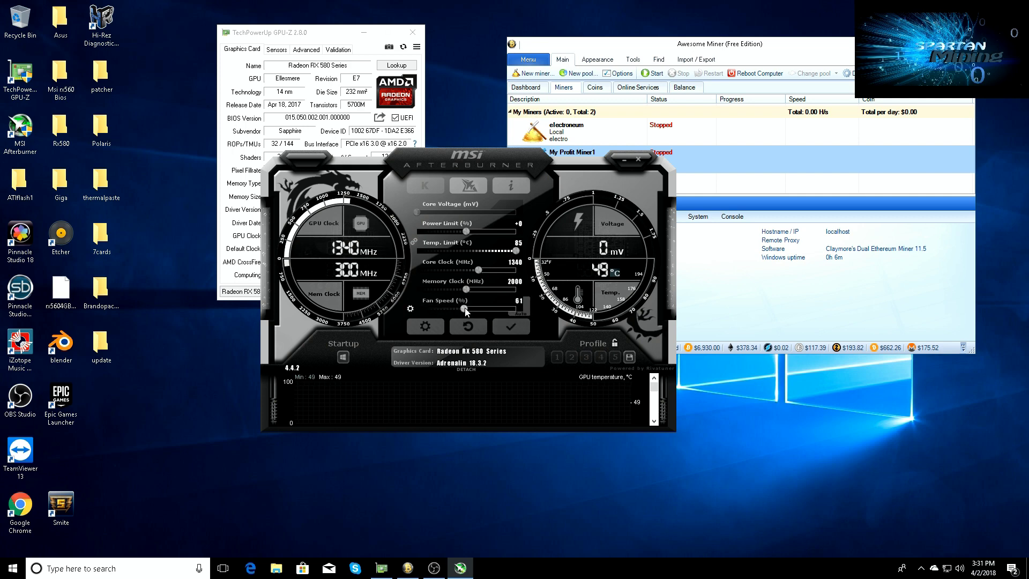
{"action": "left_click", "coordinate": [515, 328]}
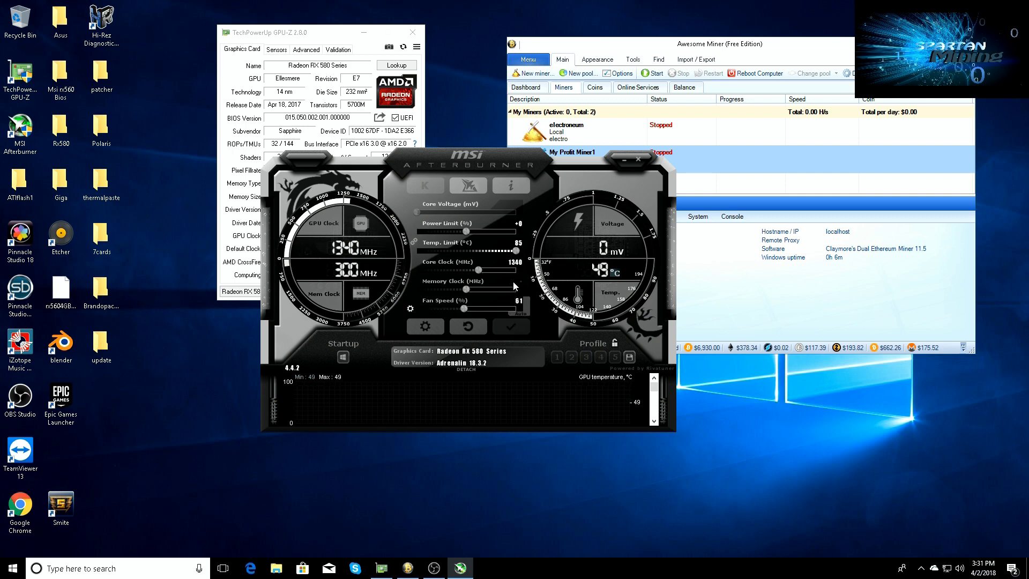
{"action": "type", "text": "2200"}
{"action": "key", "text": "Return"}
{"action": "left_click", "coordinate": [514, 328]}
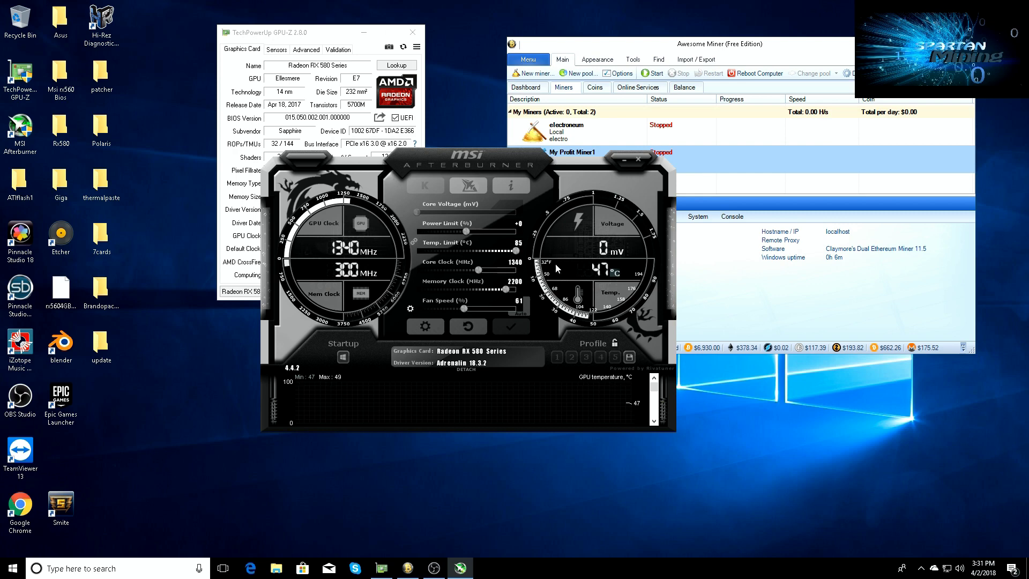
Run My Profit Miner1 until it reaches about 29.85 MH/s, then stop it.
{"action": "left_click", "coordinate": [609, 161]}
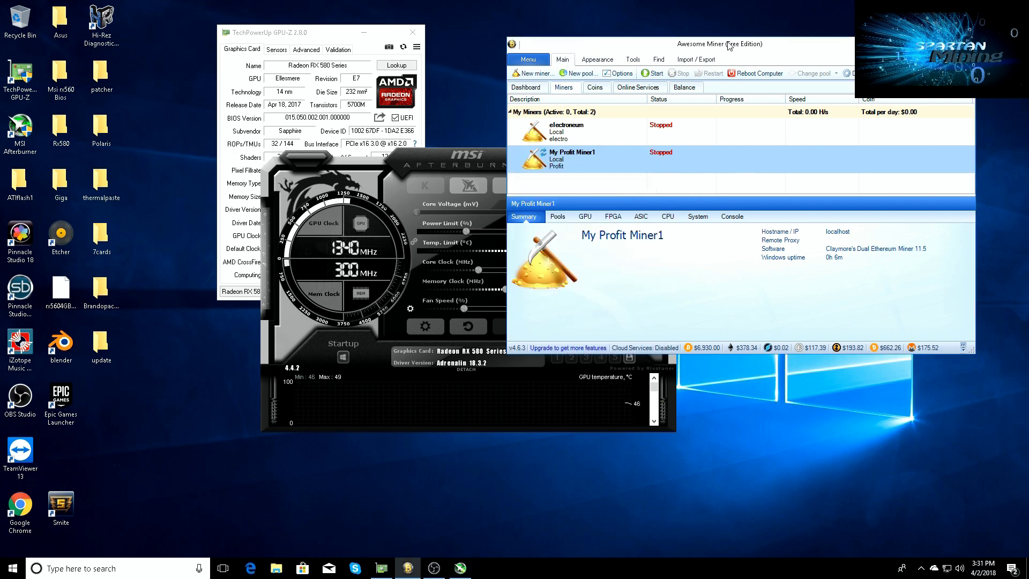
{"action": "left_click", "coordinate": [654, 75]}
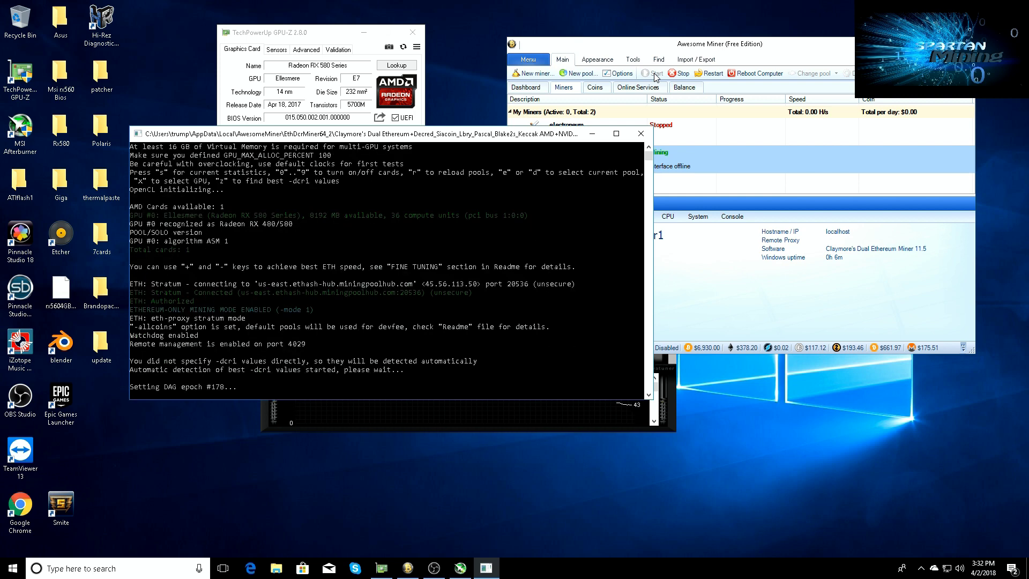
{"action": "left_click", "coordinate": [654, 48]}
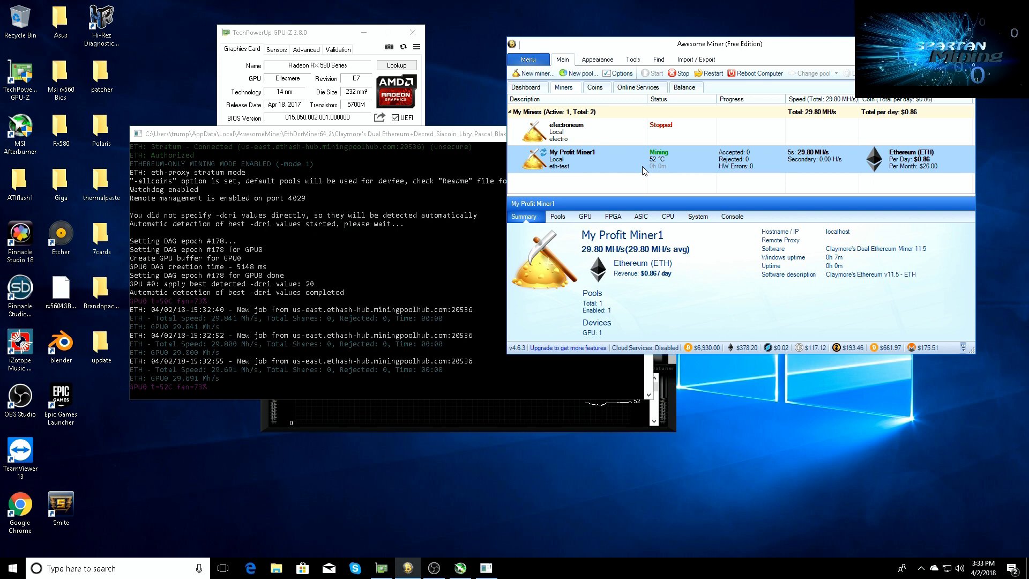
{"action": "left_click", "coordinate": [678, 73]}
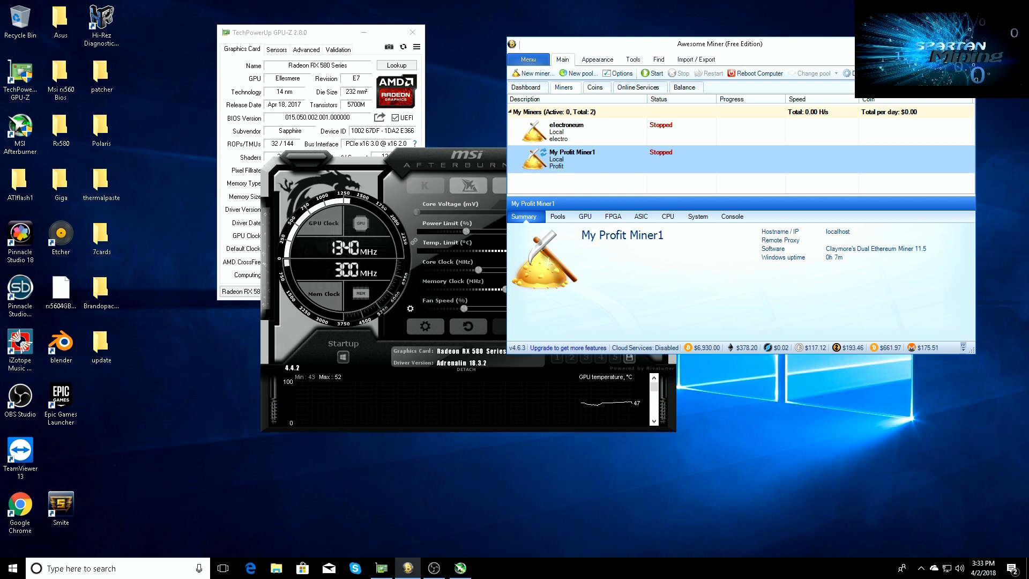
Close Awesome Miner, reset Afterburner to 2000 MHz memory, then close Afterburner and GPU-Z.
{"action": "left_click", "coordinate": [963, 43]}
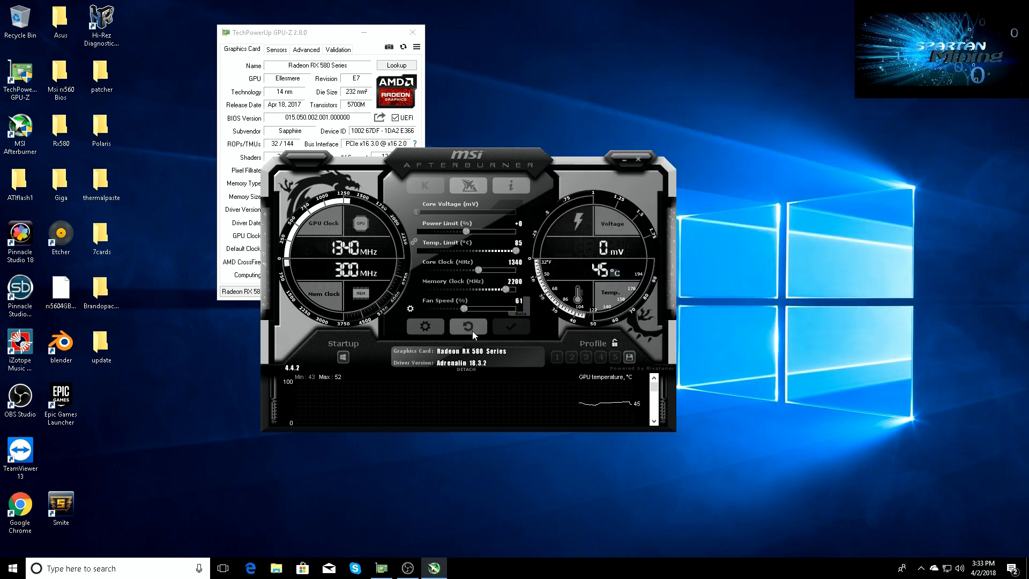
{"action": "left_click", "coordinate": [477, 327]}
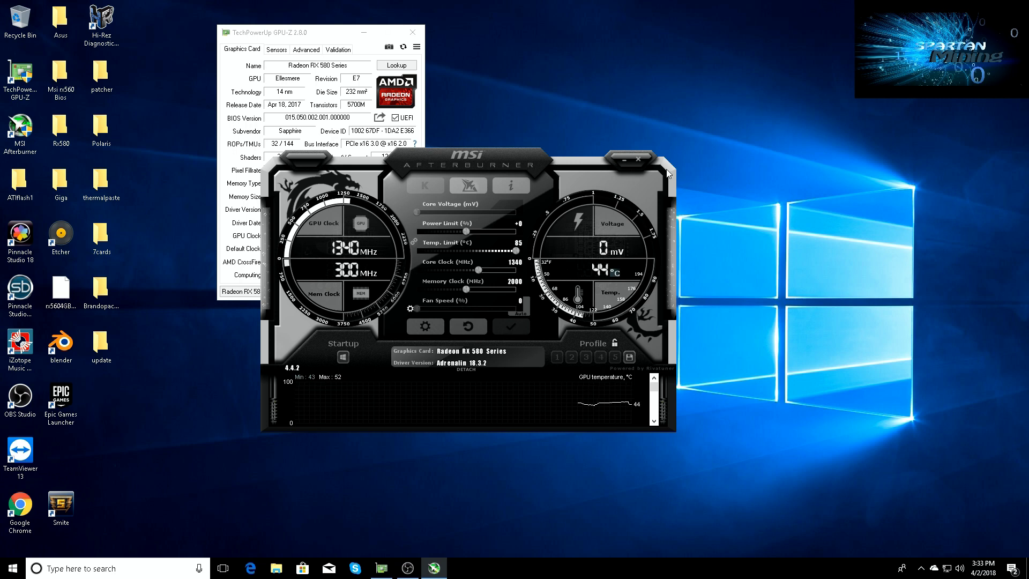
{"action": "left_click", "coordinate": [638, 159]}
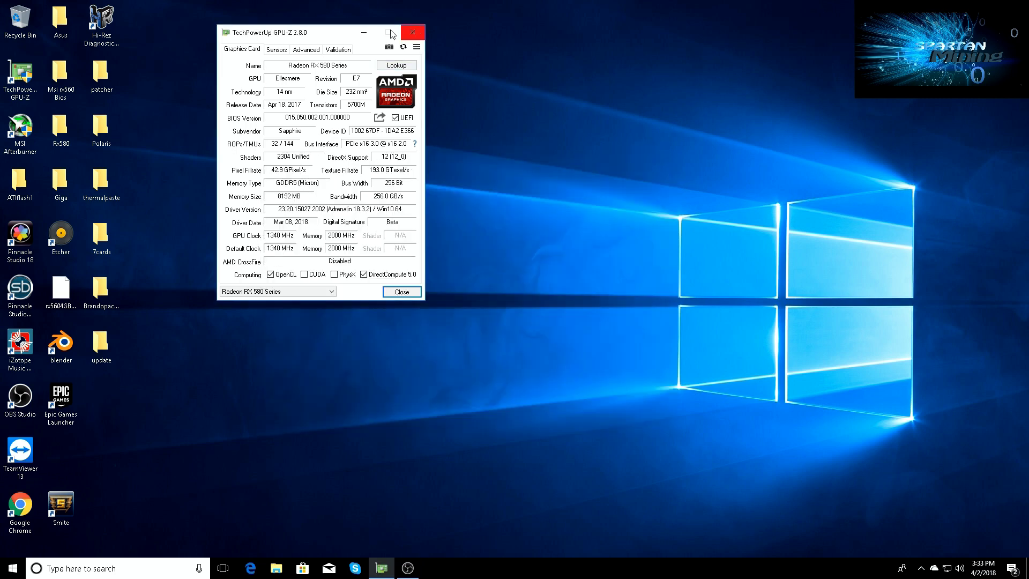
{"action": "left_click", "coordinate": [411, 34]}
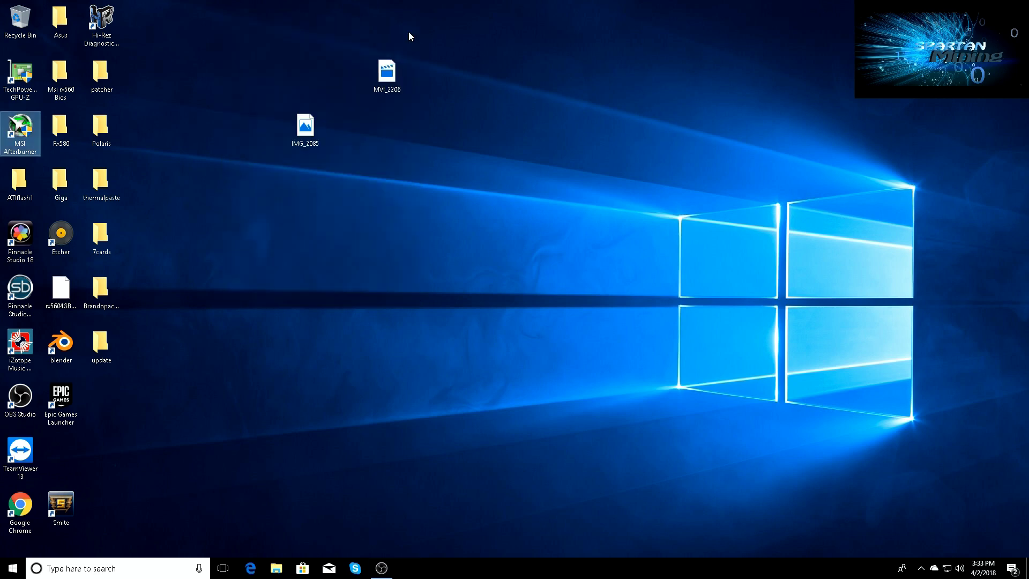
Launch PolarisBiosEditor again from Polaris > PolarisBiosEditor-master and dismiss the startup message.
{"action": "double_click", "coordinate": [101, 130]}
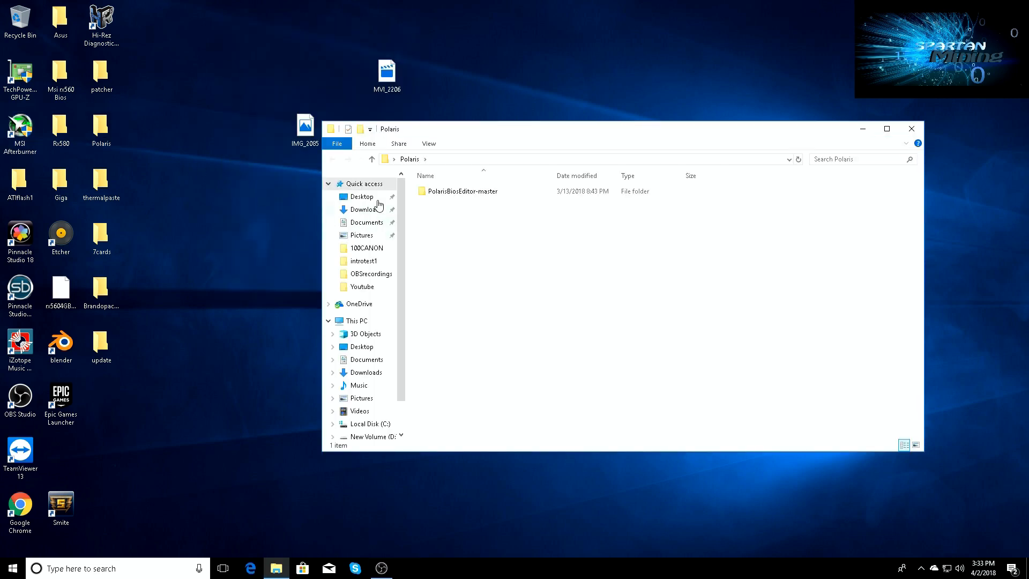
{"action": "double_click", "coordinate": [453, 193]}
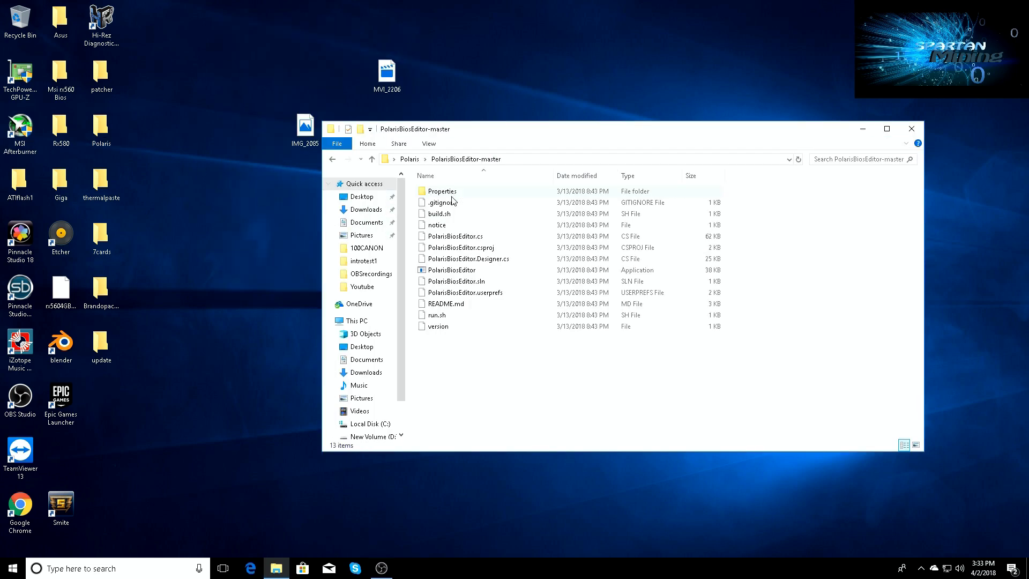
{"action": "double_click", "coordinate": [433, 270]}
{"action": "left_click", "coordinate": [523, 347]}
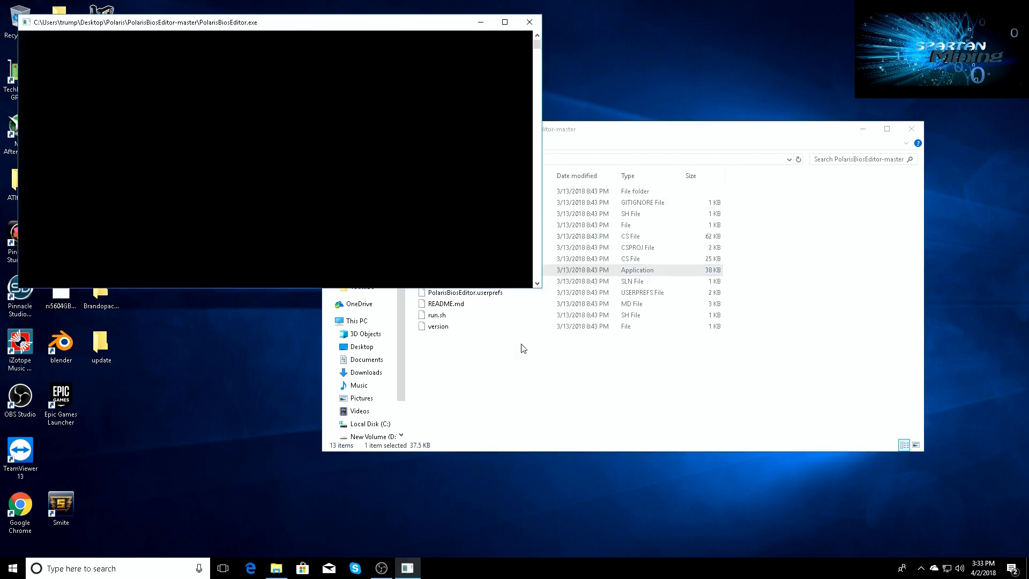
Open Ellesmere.rom and apply the One Click Timing Patch with Micron timings.
{"action": "left_click", "coordinate": [51, 60]}
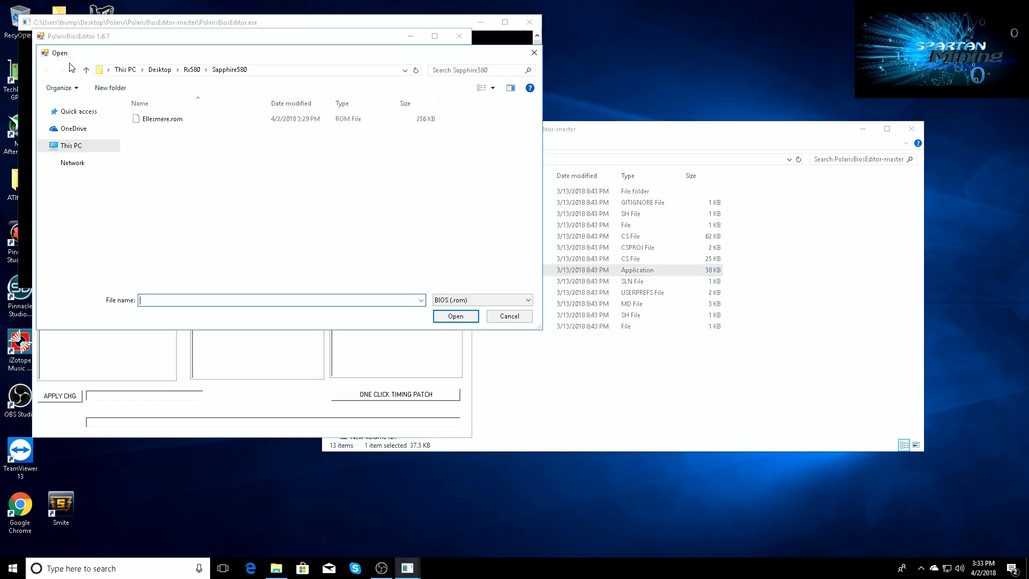
{"action": "left_click", "coordinate": [175, 124]}
{"action": "left_click", "coordinate": [456, 317]}
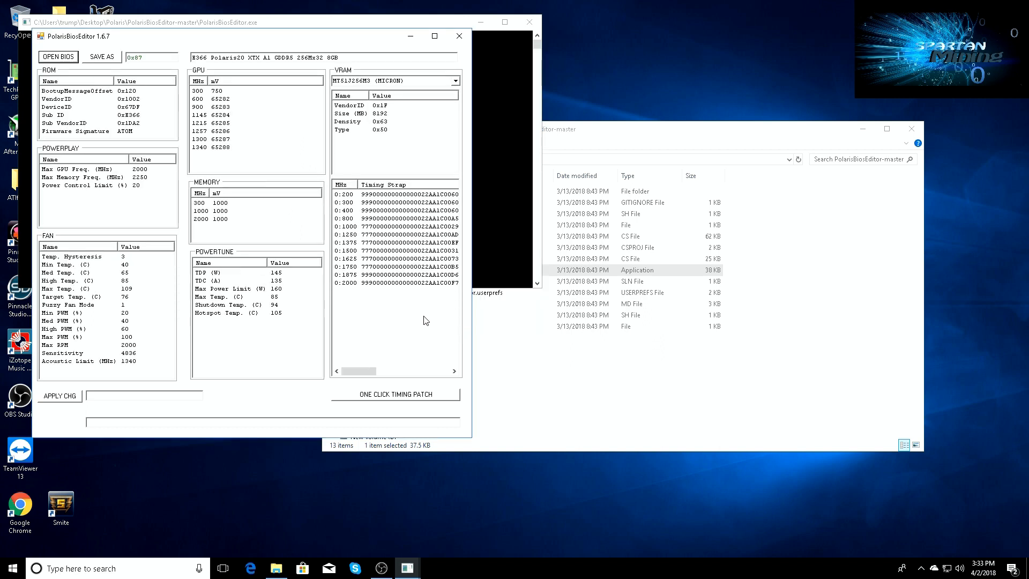
{"action": "left_click_drag", "start_coordinate": [360, 371], "coordinate": [372, 371]}
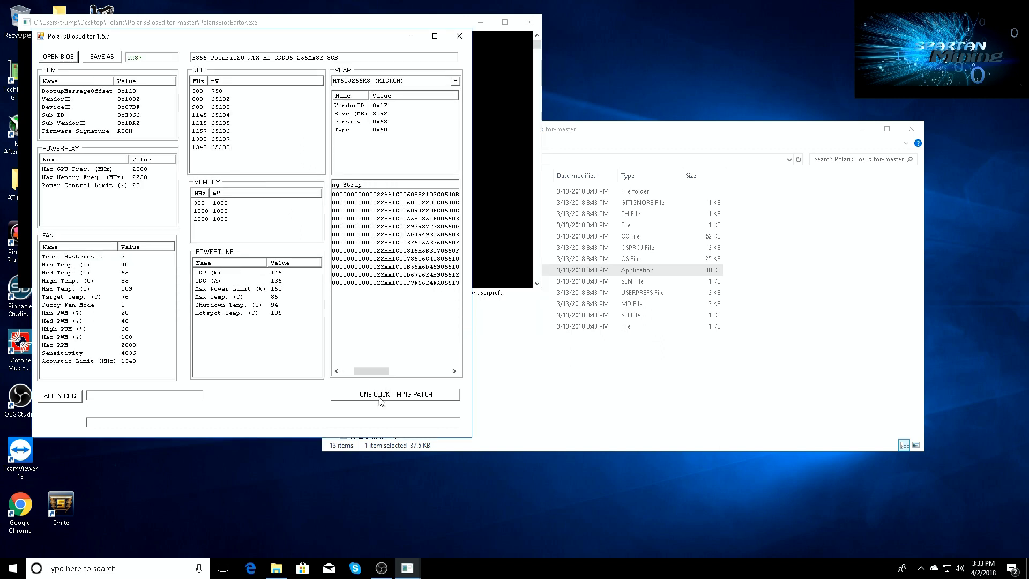
{"action": "left_click", "coordinate": [381, 398]}
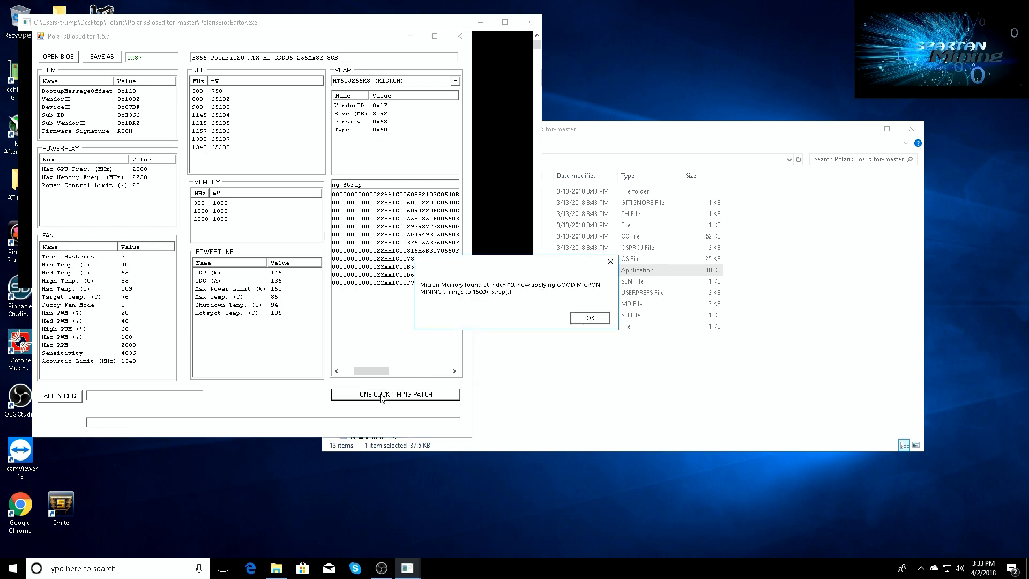
{"action": "left_click", "coordinate": [590, 318]}
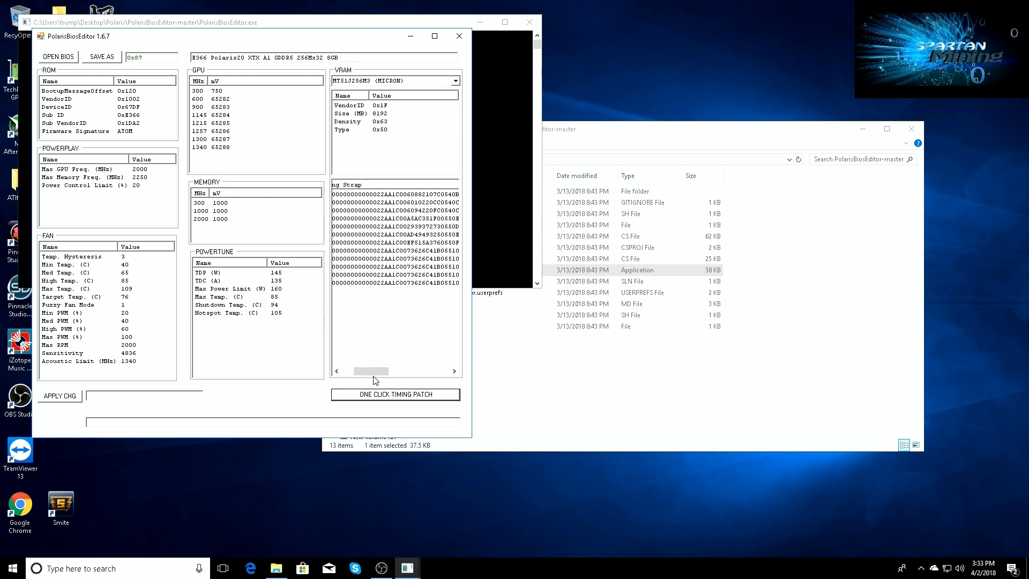
Save the patched BIOS under the name 580sapphiremod, then close PolarisBiosEditor.
{"action": "left_click_drag", "start_coordinate": [373, 372], "coordinate": [344, 369]}
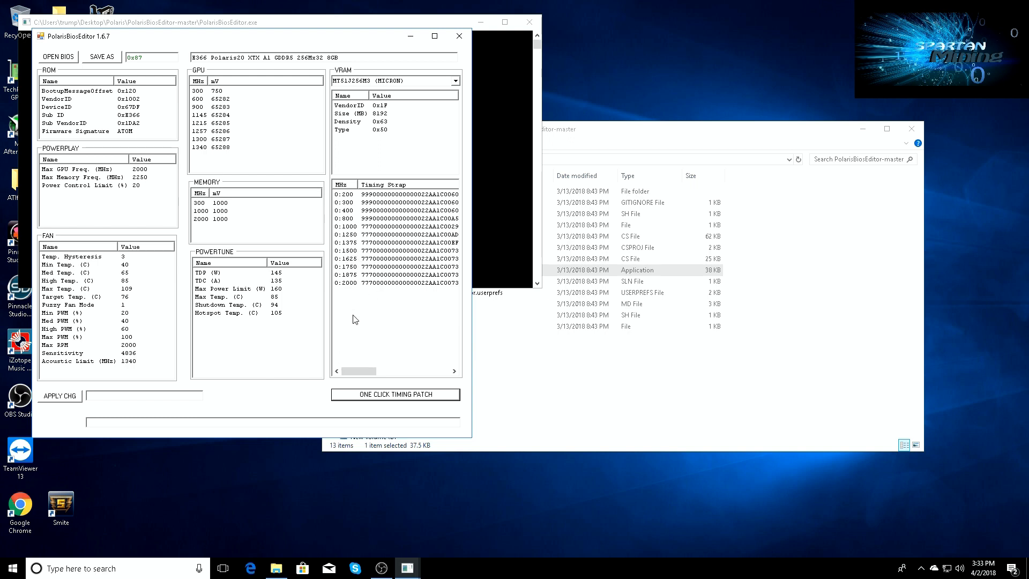
{"action": "left_click", "coordinate": [99, 57]}
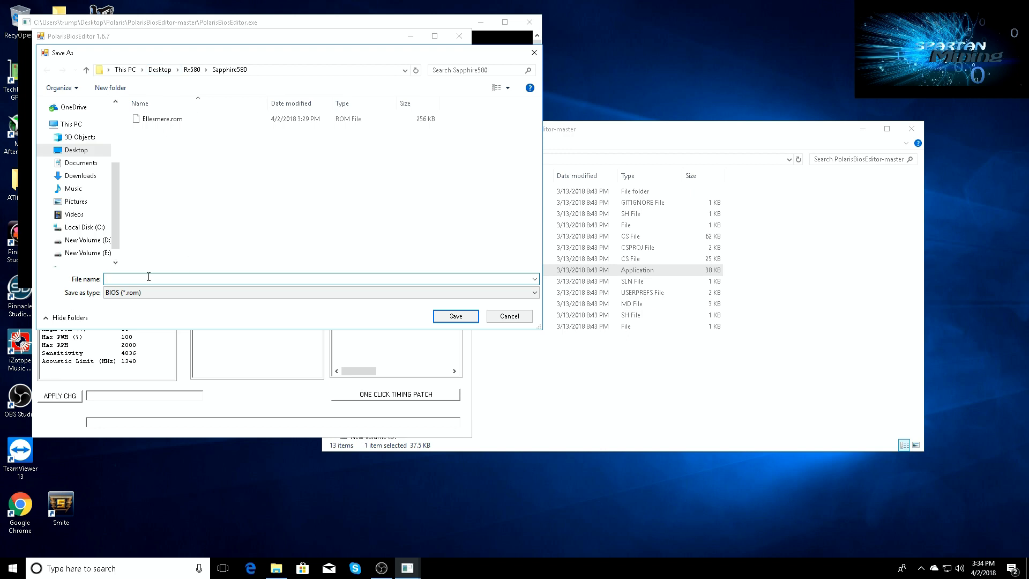
{"action": "type", "text": "580sapphiremod"}
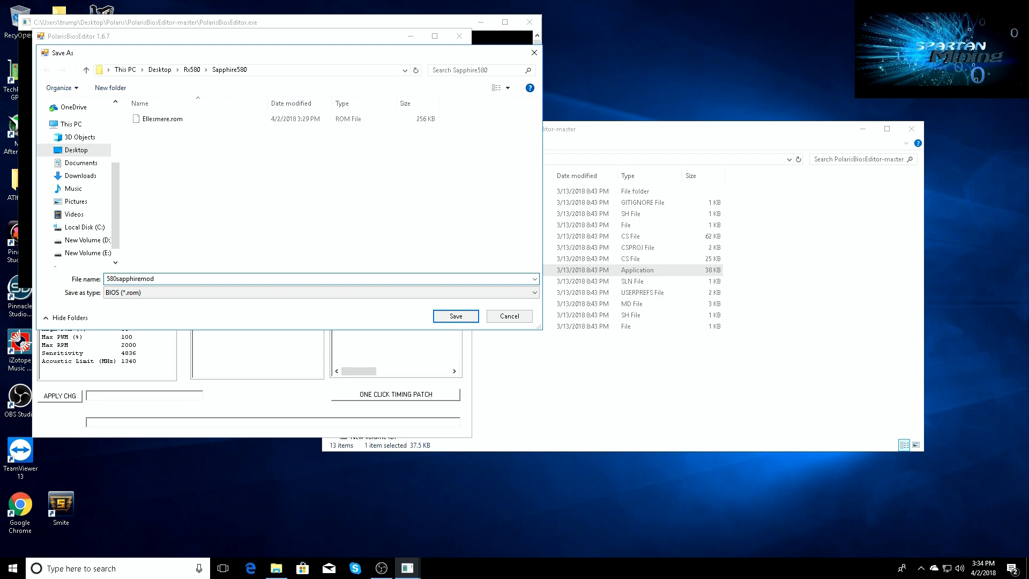
{"action": "left_click", "coordinate": [445, 316]}
{"action": "left_click", "coordinate": [458, 36]}
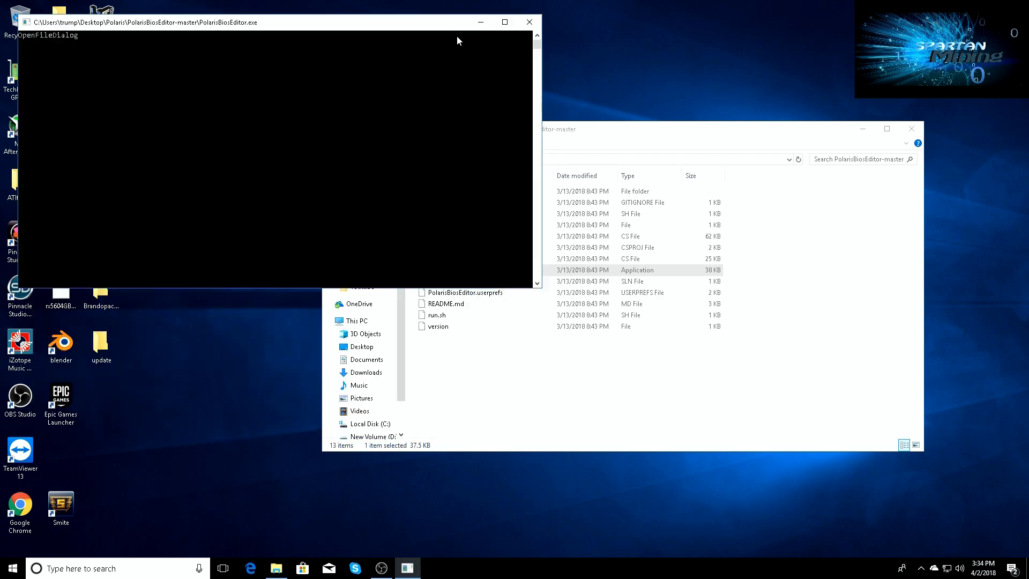
Close Explorer and run ATIWinflash from ATIflash1 as administrator.
{"action": "left_click", "coordinate": [911, 130]}
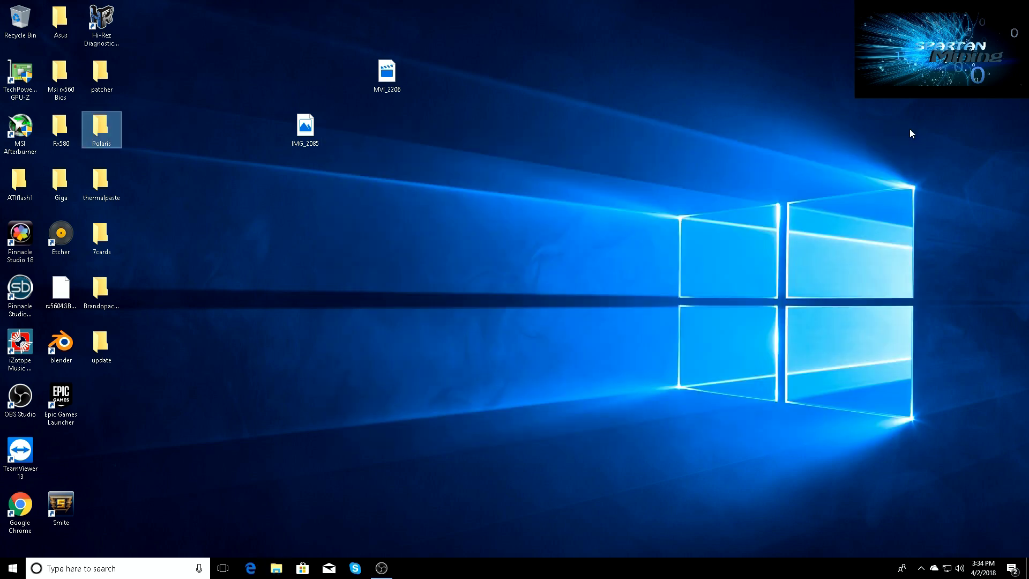
{"action": "double_click", "coordinate": [19, 181]}
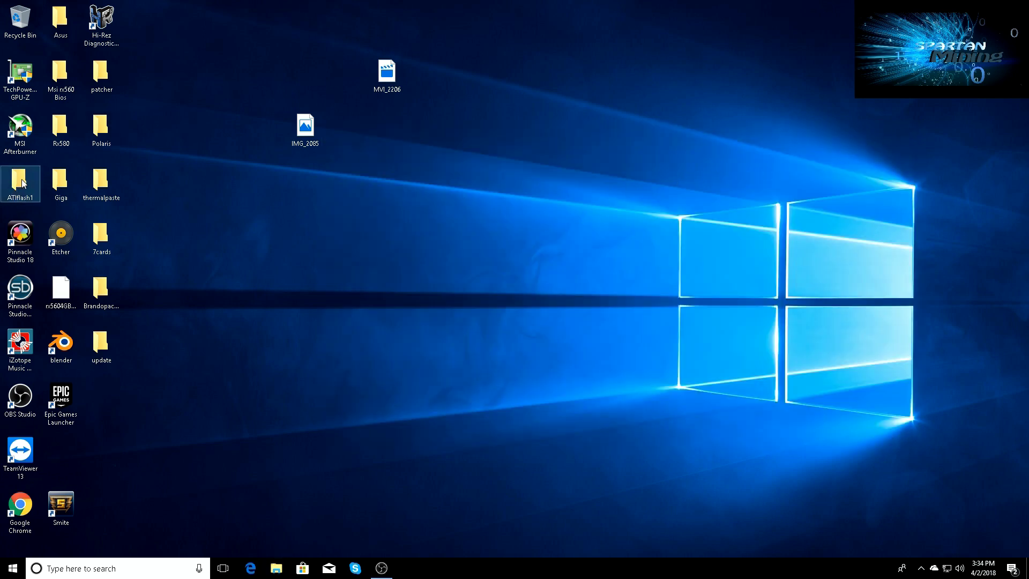
{"action": "right_click", "coordinate": [451, 240]}
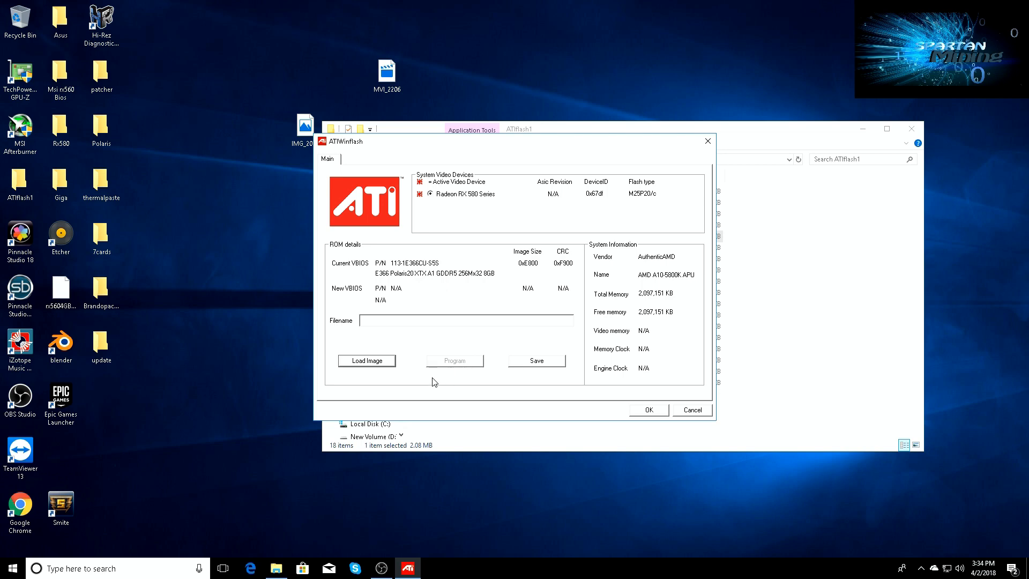
Load the 580sapphiremod.rom image from Desktop > Rx580 > Sapphire580.
{"action": "left_click", "coordinate": [367, 361]}
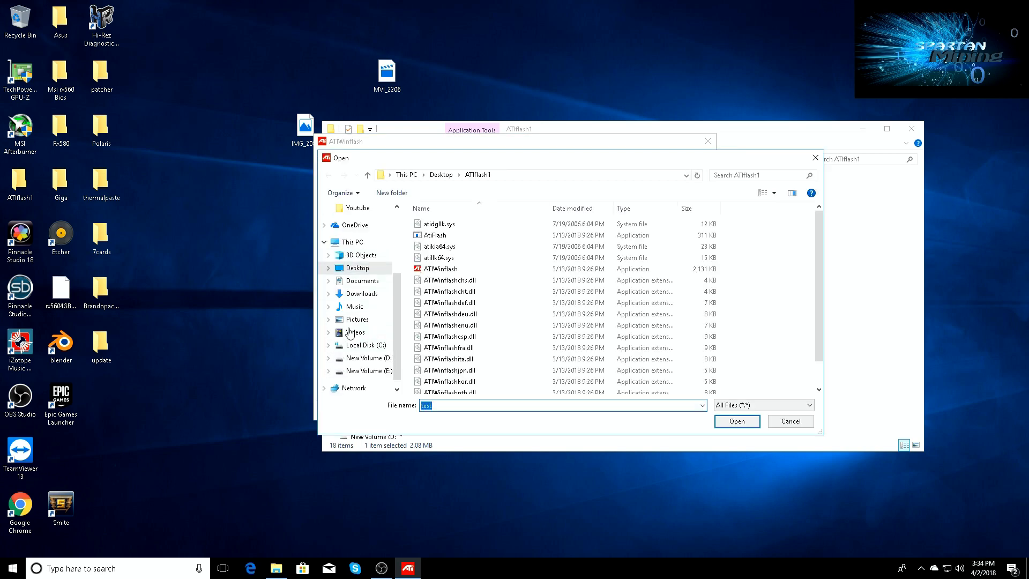
{"action": "left_click", "coordinate": [355, 270]}
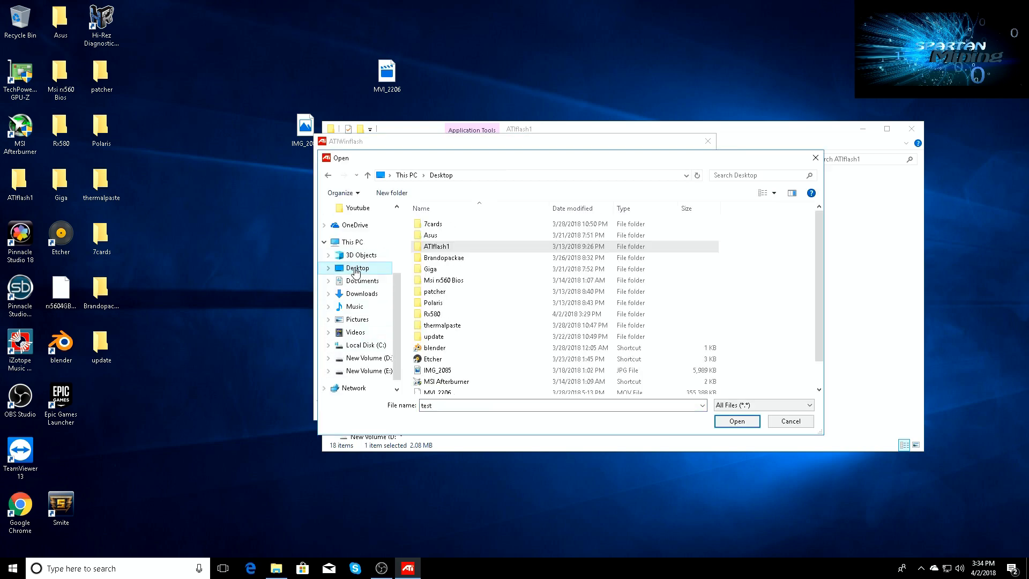
{"action": "double_click", "coordinate": [432, 313]}
{"action": "double_click", "coordinate": [440, 224]}
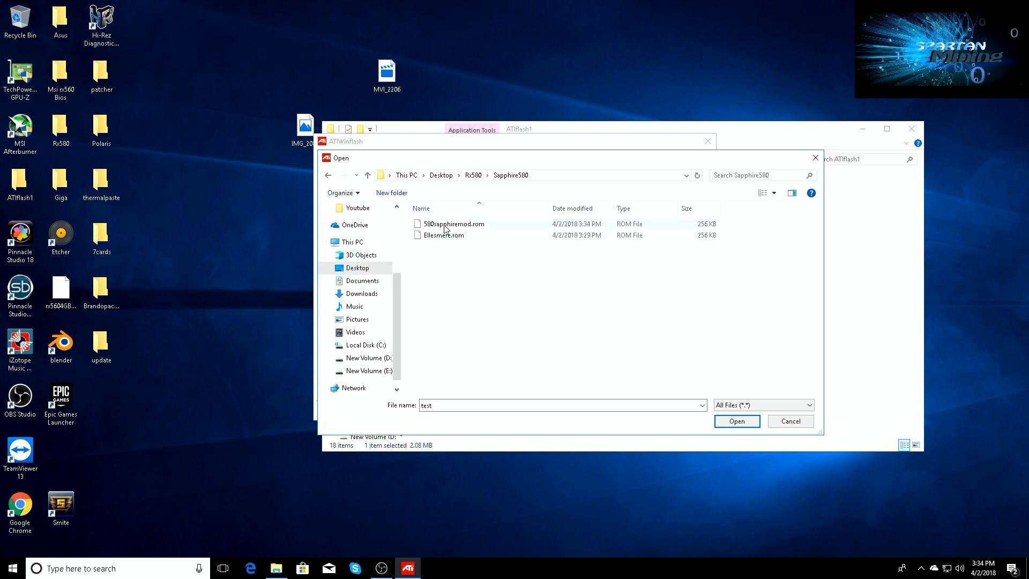
{"action": "left_click", "coordinate": [446, 225]}
{"action": "left_click", "coordinate": [737, 422]}
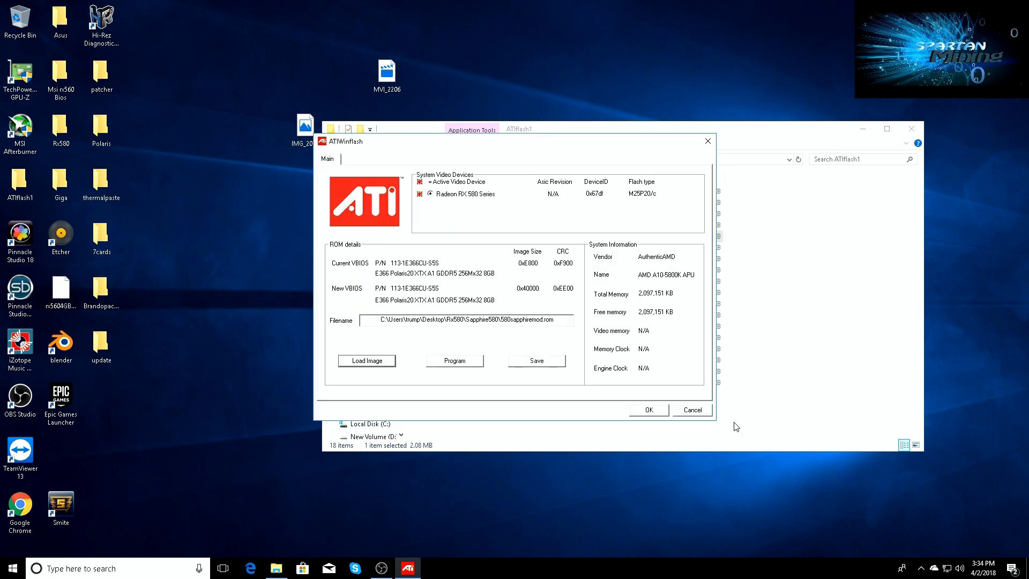
Flash 580sapphiremod onto the RX 580, acknowledge success, and move GPU-Z to the right.
{"action": "left_click", "coordinate": [450, 368]}
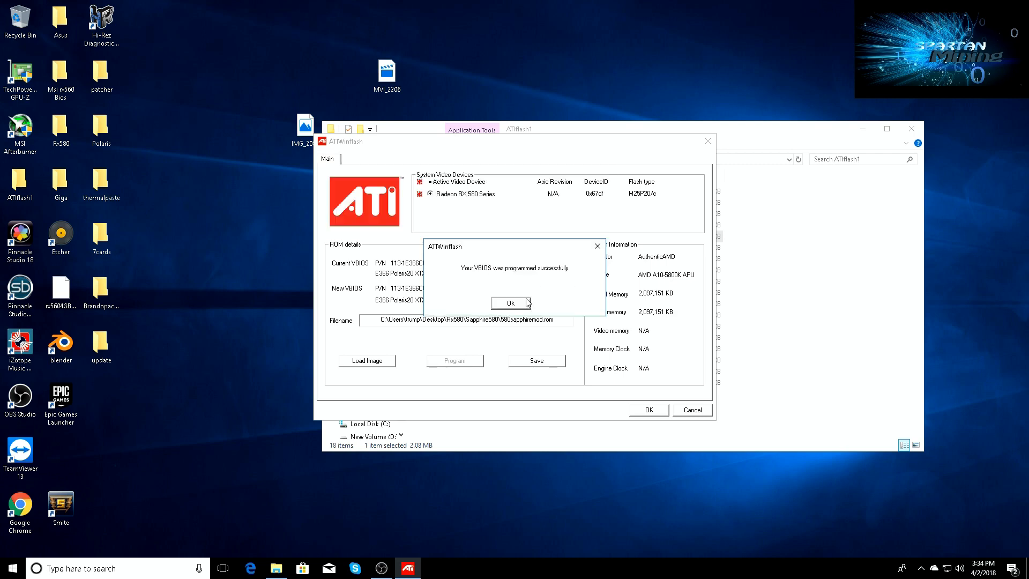
{"action": "left_click", "coordinate": [528, 301]}
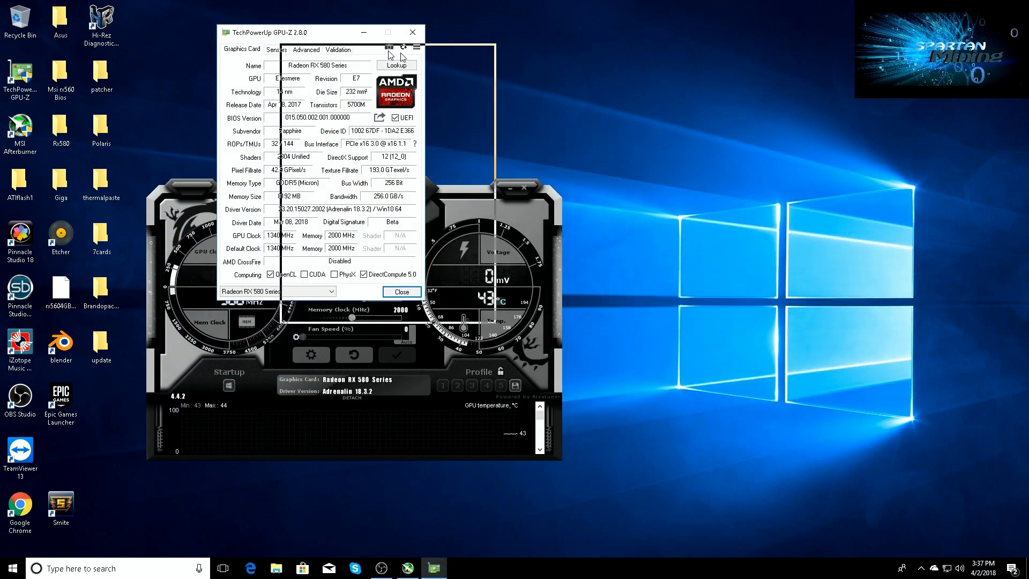
{"action": "left_click_drag", "start_coordinate": [390, 53], "coordinate": [674, 77]}
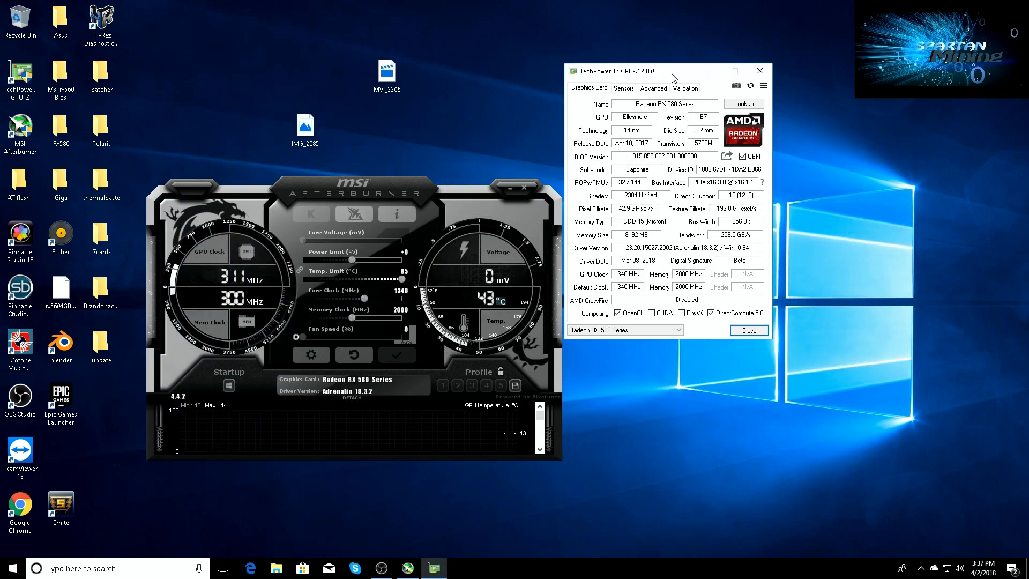
Export the card's current BIOS from GPU-Z as testbios.rom, then close GPU-Z.
{"action": "left_click", "coordinate": [726, 156]}
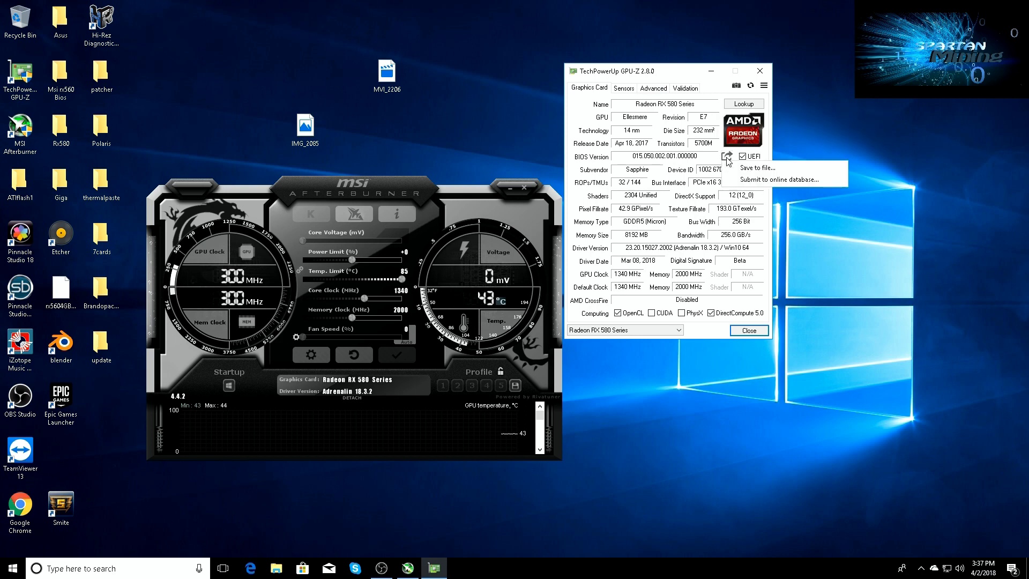
{"action": "left_click", "coordinate": [735, 169]}
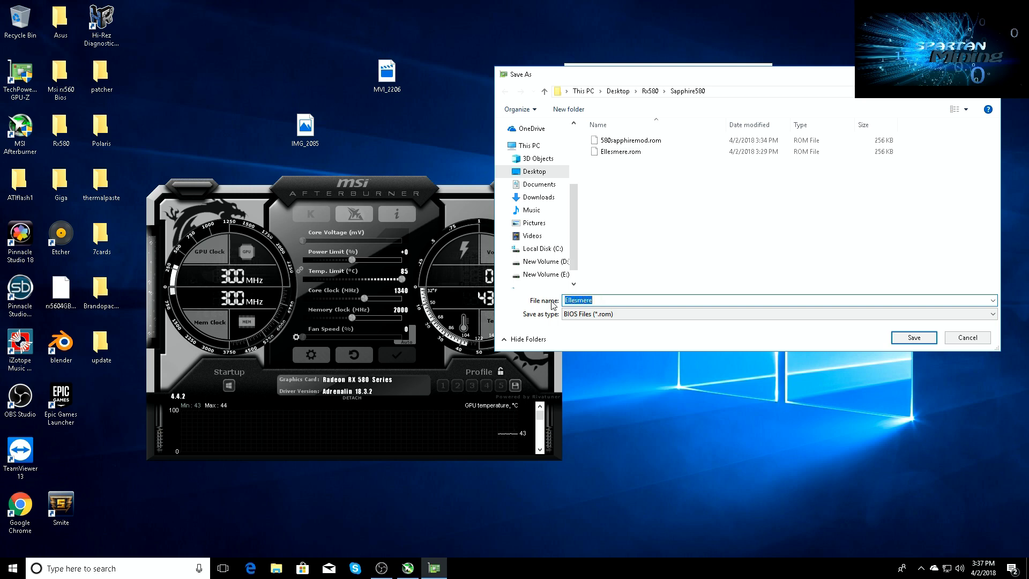
{"action": "type", "text": "testbios"}
{"action": "left_click", "coordinate": [918, 339]}
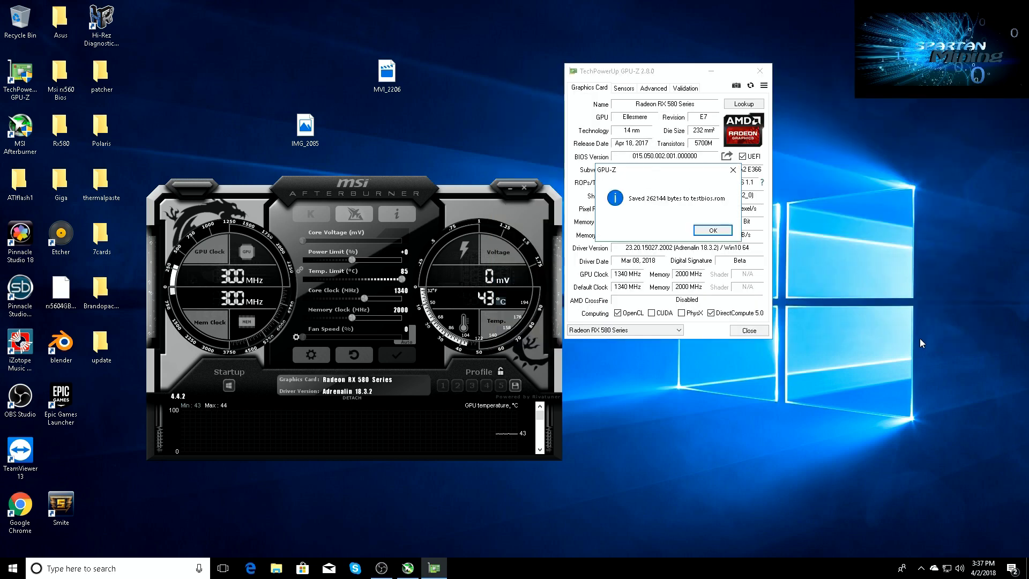
{"action": "left_click", "coordinate": [713, 230]}
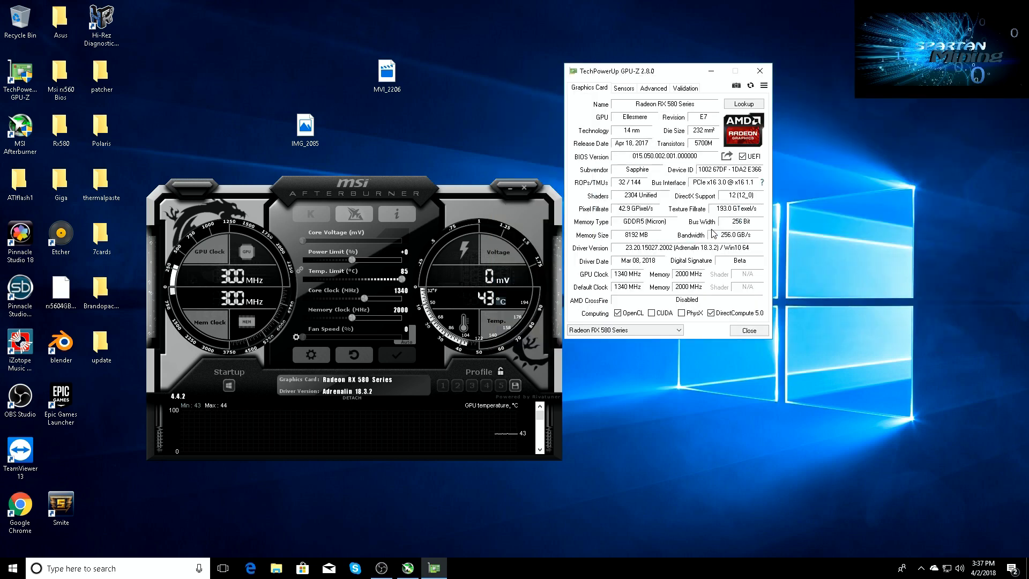
{"action": "left_click", "coordinate": [760, 71]}
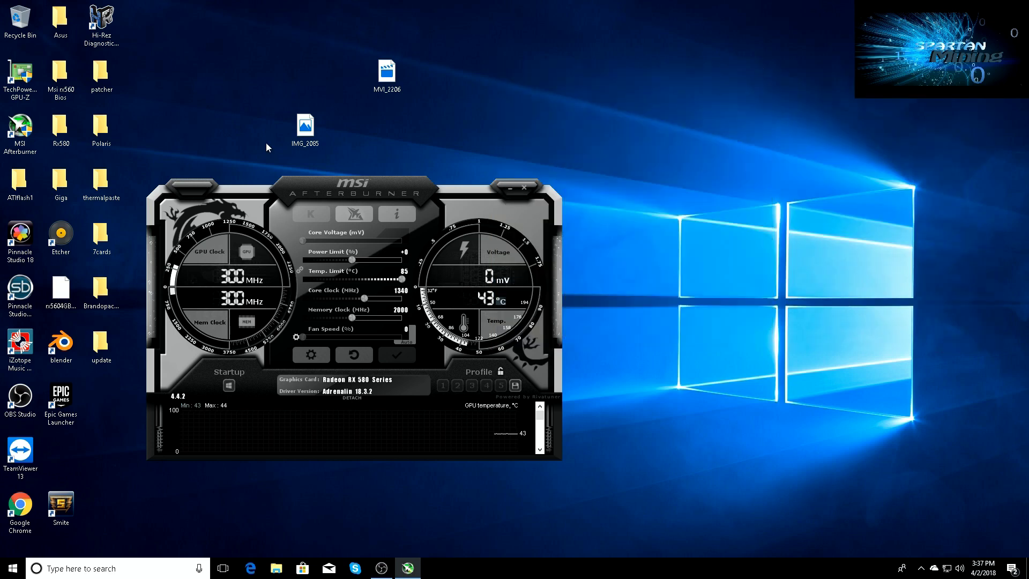
{"action": "double_click", "coordinate": [106, 129]}
{"action": "double_click", "coordinate": [444, 195]}
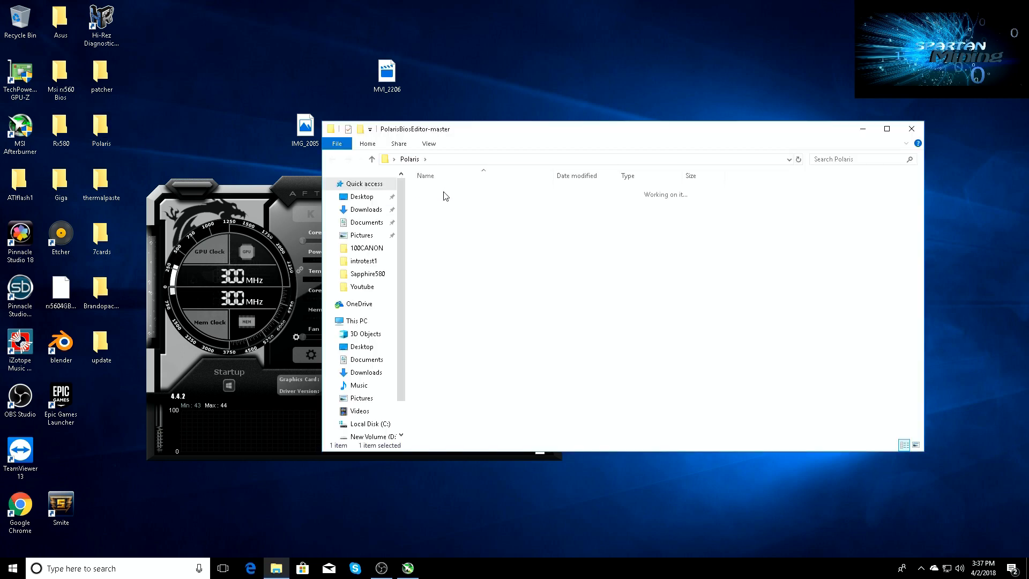
{"action": "double_click", "coordinate": [437, 270]}
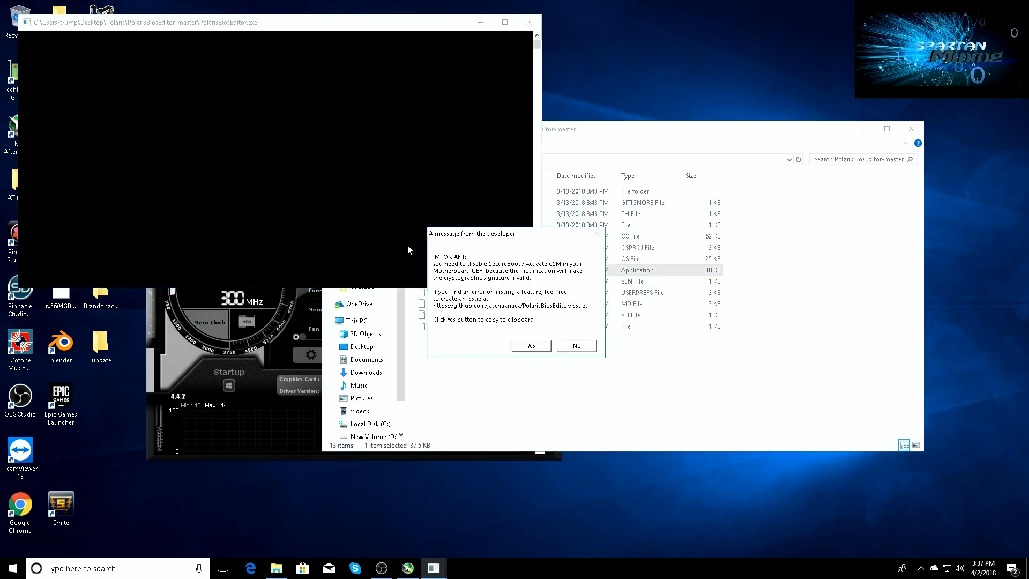
{"action": "left_click", "coordinate": [523, 344]}
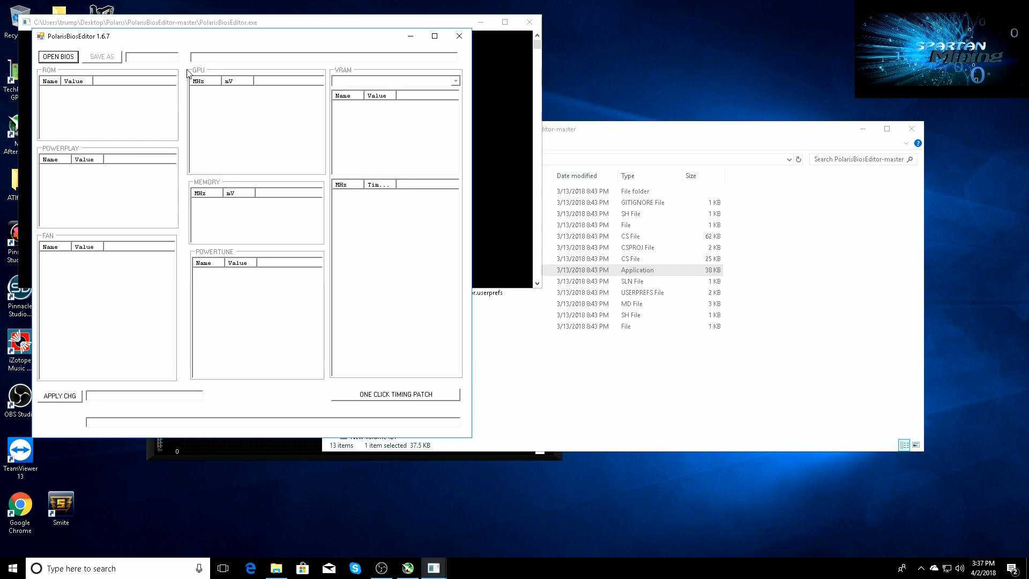
{"action": "left_click", "coordinate": [70, 60]}
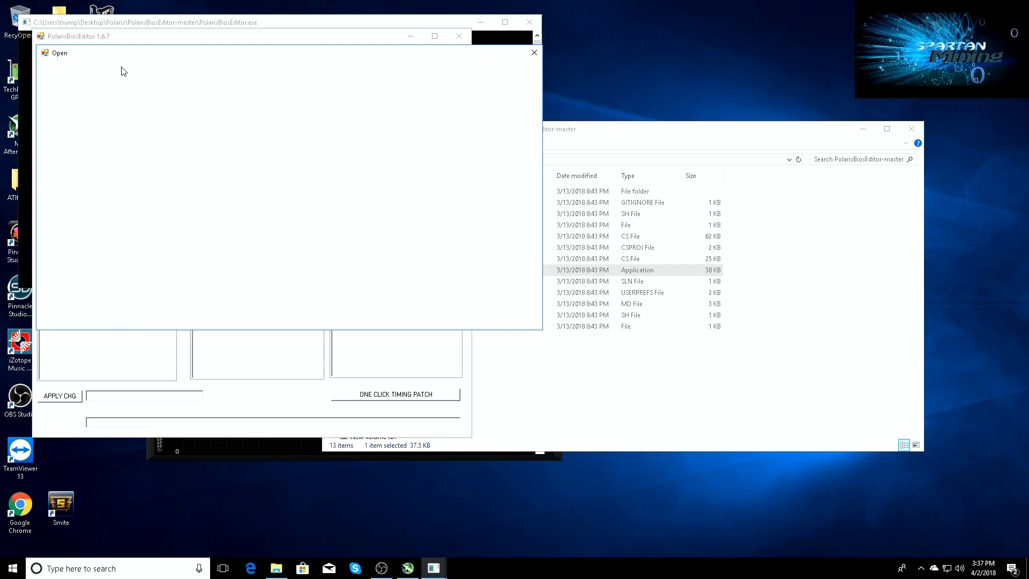
{"action": "left_click", "coordinate": [160, 141]}
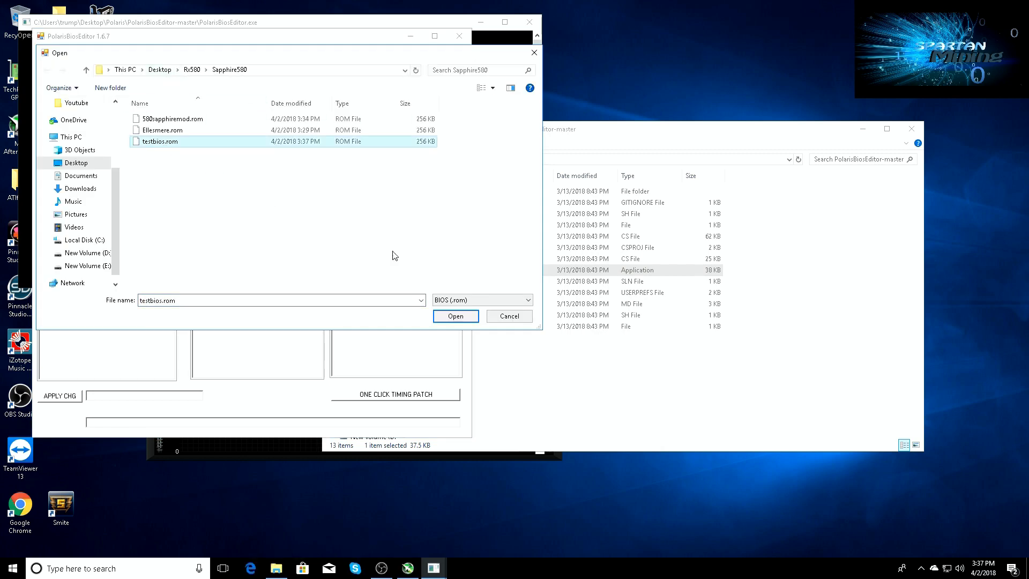
{"action": "left_click", "coordinate": [455, 316]}
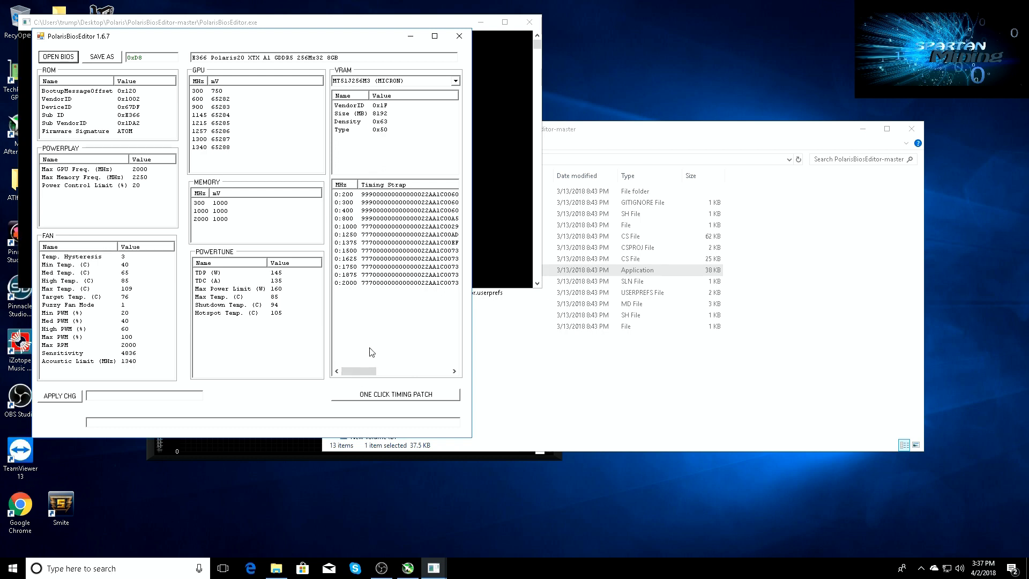
{"action": "left_click_drag", "start_coordinate": [369, 371], "coordinate": [414, 378]}
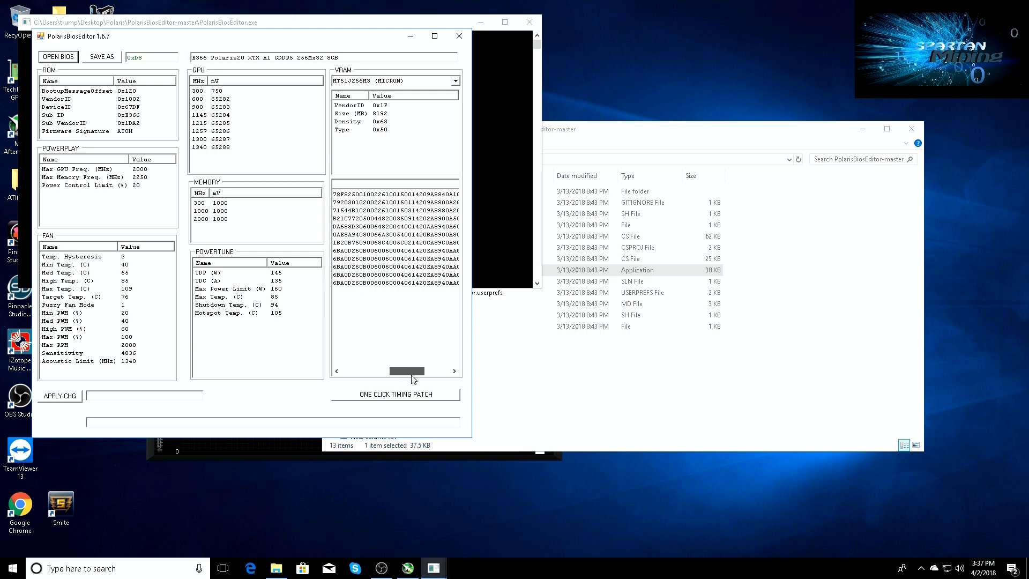
{"action": "left_click", "coordinate": [459, 36]}
{"action": "left_click", "coordinate": [912, 129]}
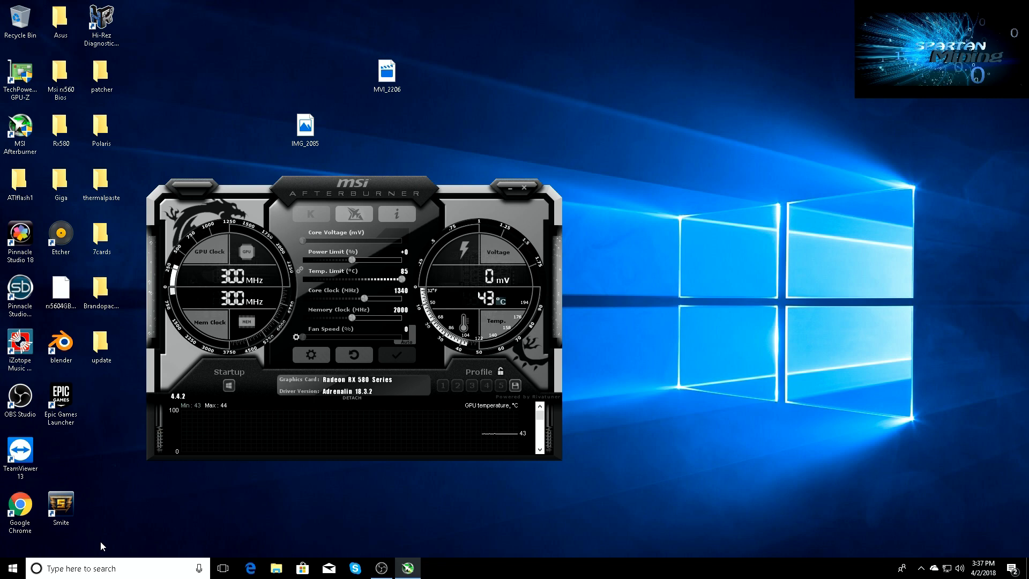
Launch Awesome Miner from Windows search.
{"action": "left_click", "coordinate": [92, 561]}
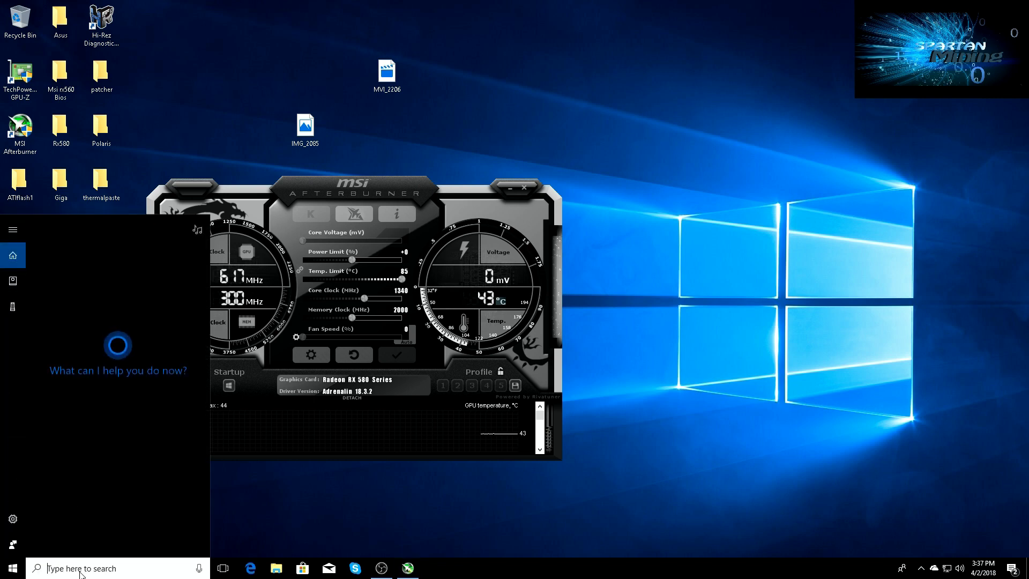
{"action": "type", "text": "awesome"}
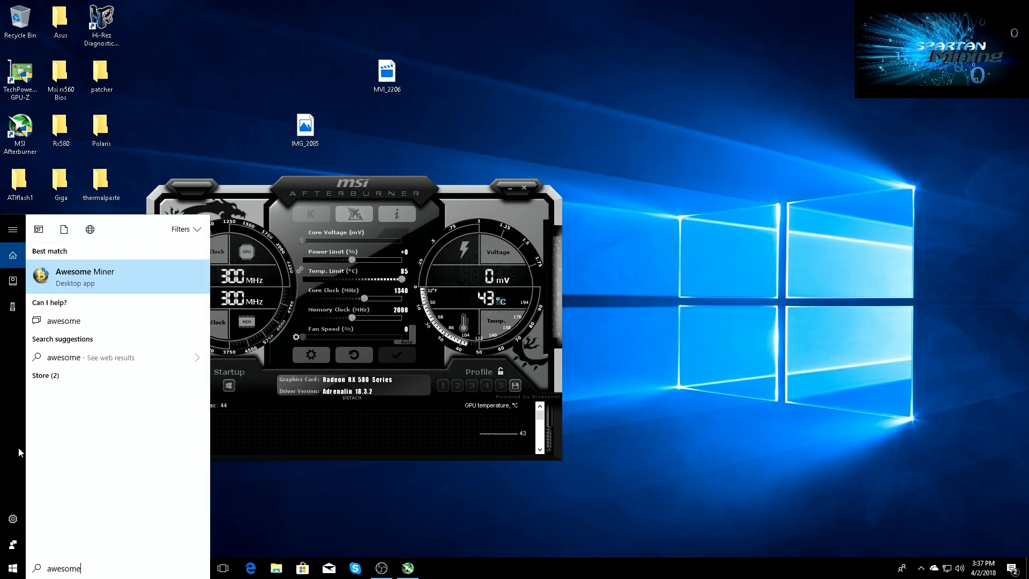
{"action": "left_click", "coordinate": [110, 282]}
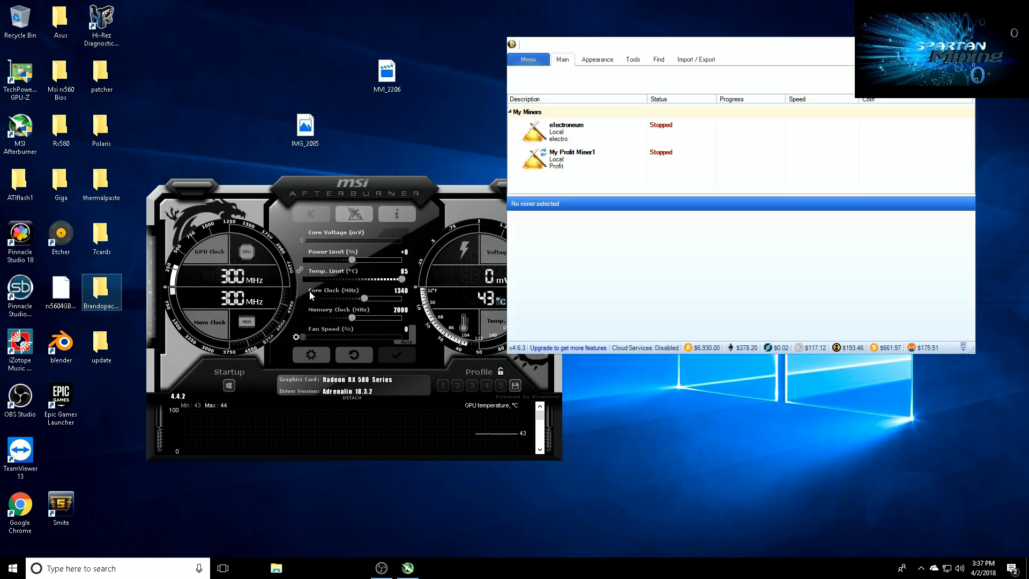
In MSI Afterburner, apply a 2200 MHz memory clock and switch fan speed to manual.
{"action": "left_click", "coordinate": [403, 311]}
{"action": "type", "text": "2200"}
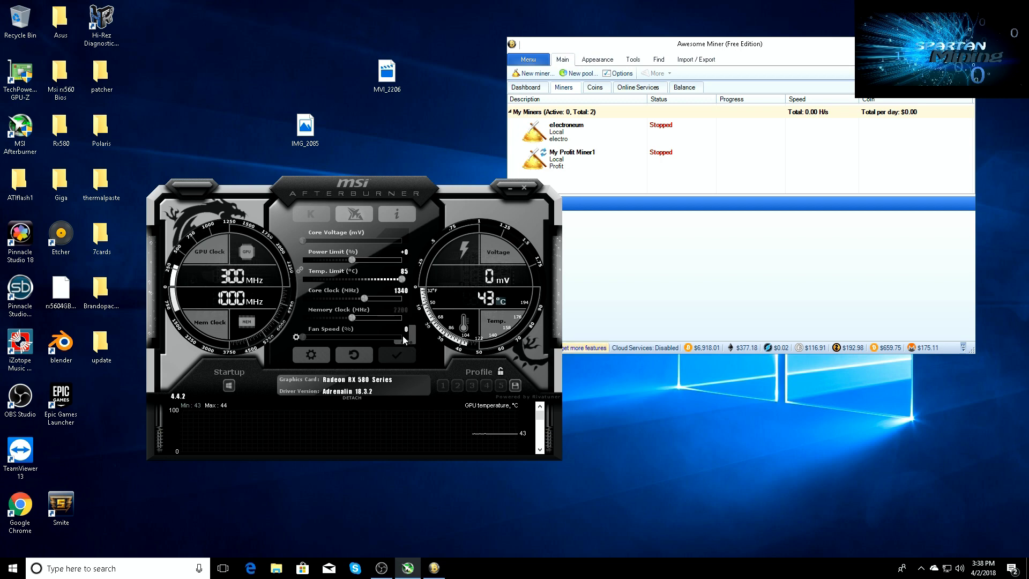
{"action": "left_click", "coordinate": [398, 352]}
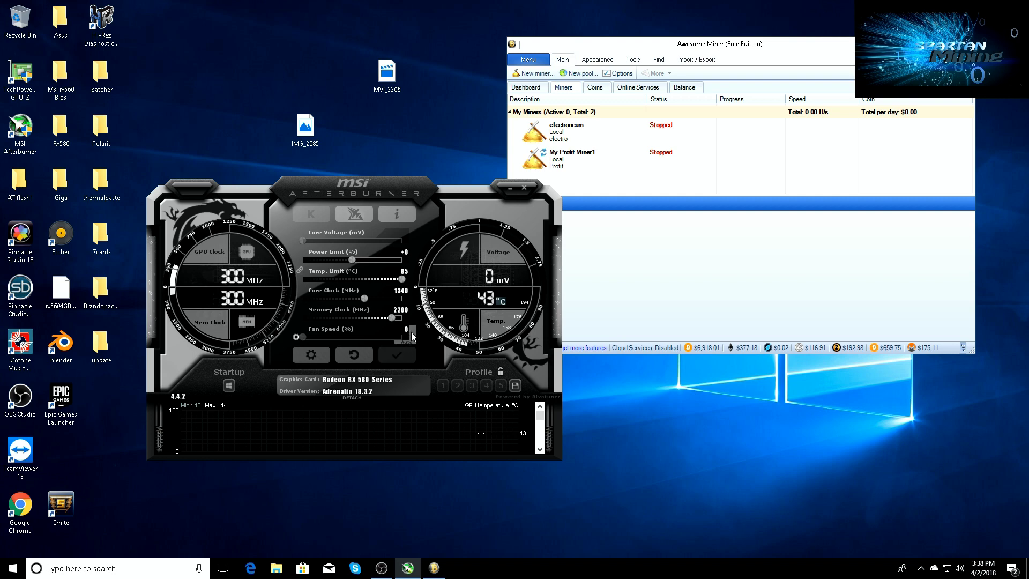
{"action": "left_click", "coordinate": [410, 332]}
Start My Profit Miner1 in Awesome Miner, mining Ethereum at about 31 MH/s.
{"action": "left_click", "coordinate": [582, 154]}
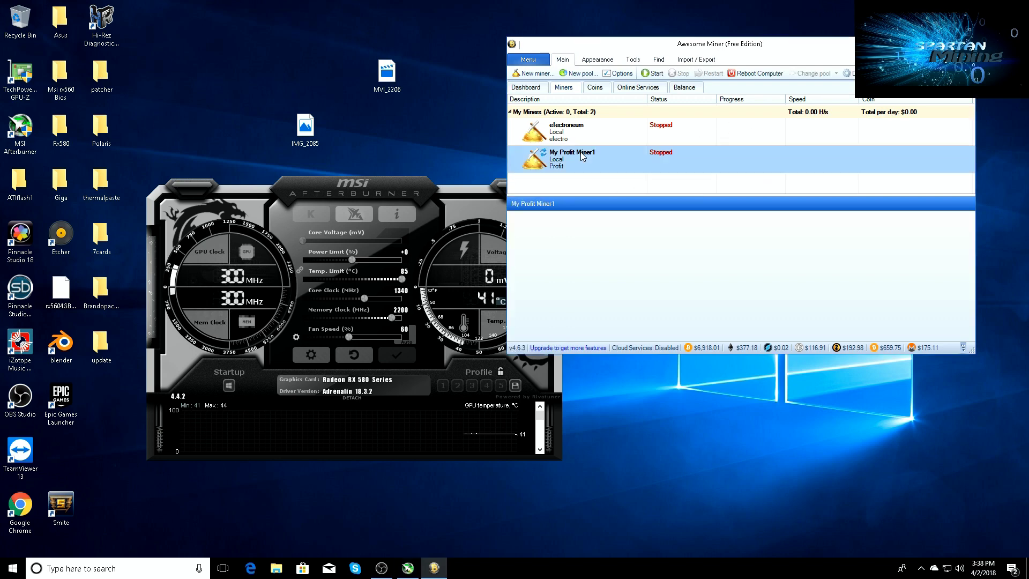
{"action": "left_click", "coordinate": [652, 72]}
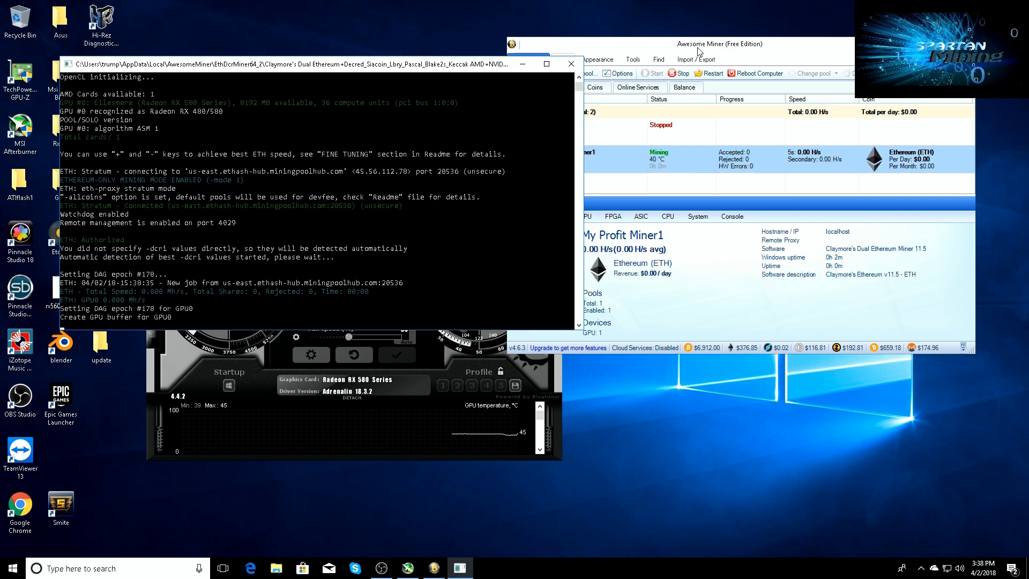
{"action": "left_click", "coordinate": [652, 46]}
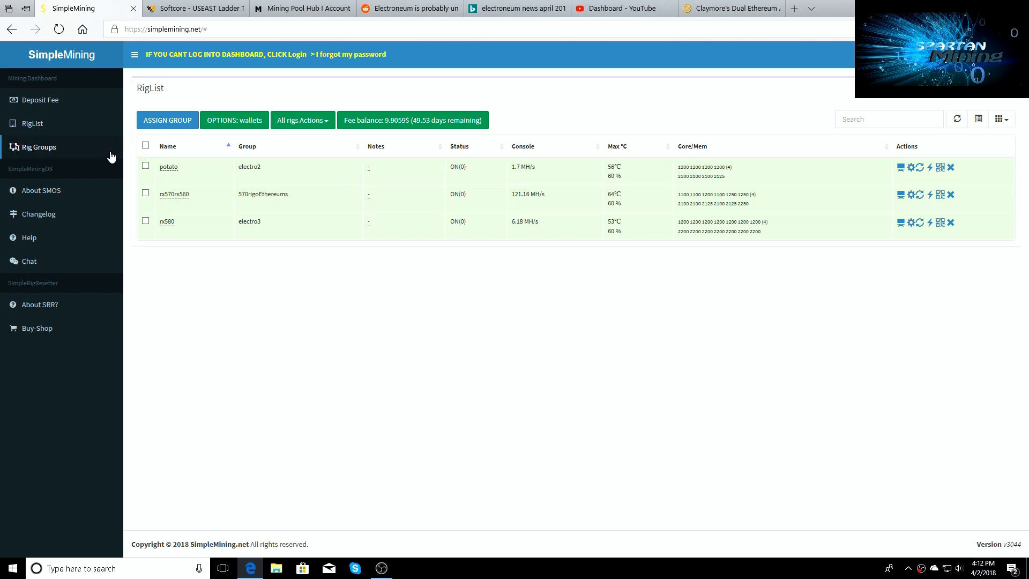
Review the miners offered for a new SimpleMining rig group, then show the Claymore v11.6 forum topic.
{"action": "left_click", "coordinate": [40, 149]}
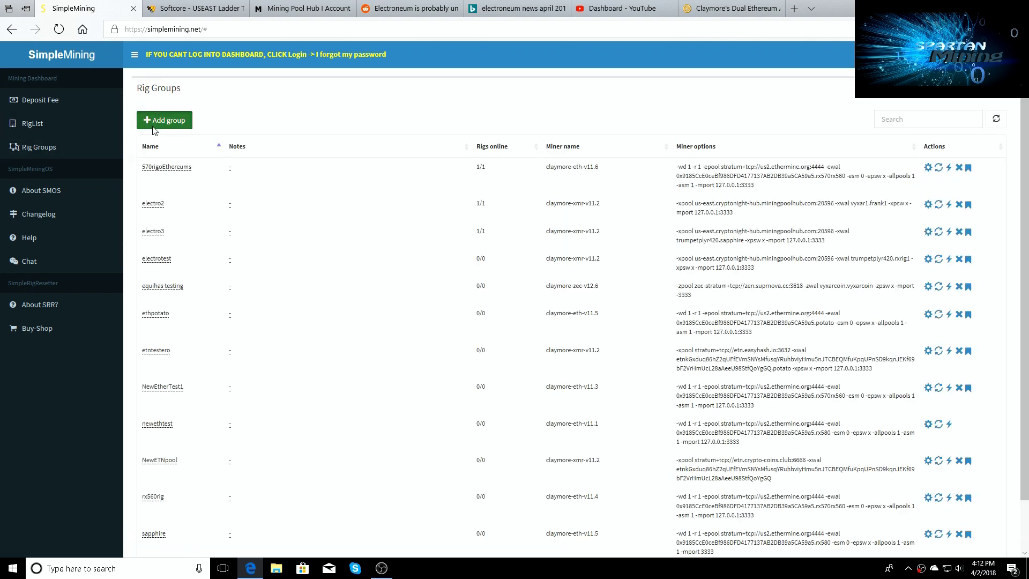
{"action": "left_click", "coordinate": [154, 129]}
{"action": "left_click", "coordinate": [153, 126]}
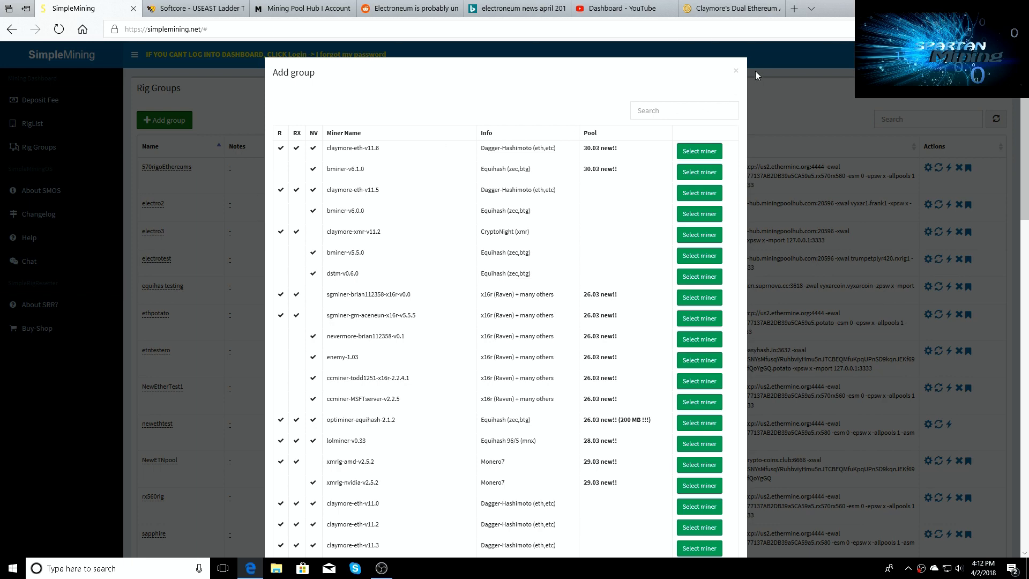
{"action": "left_click", "coordinate": [735, 72]}
{"action": "left_click", "coordinate": [729, 10]}
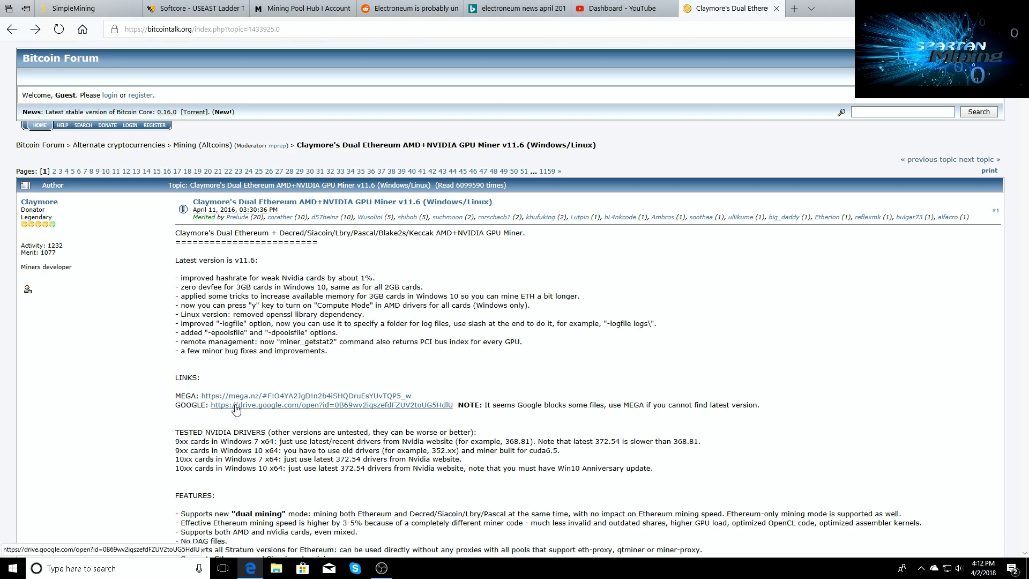
Close the Claymore forum tab and check per-GPU hashrates on the RigList.
{"action": "key", "text": "ctrl+w"}
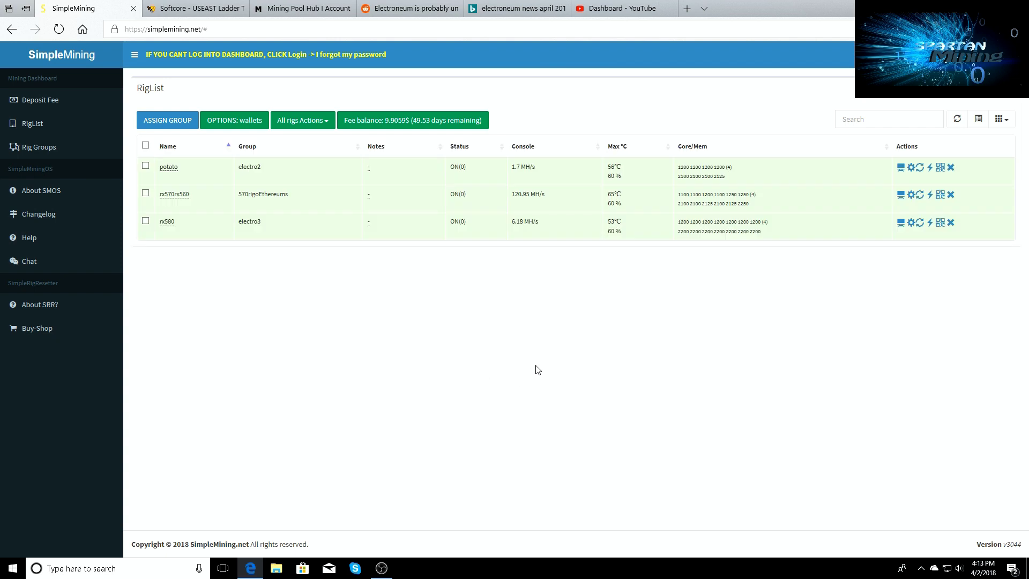
{"action": "mouse_move", "coordinate": [520, 193]}
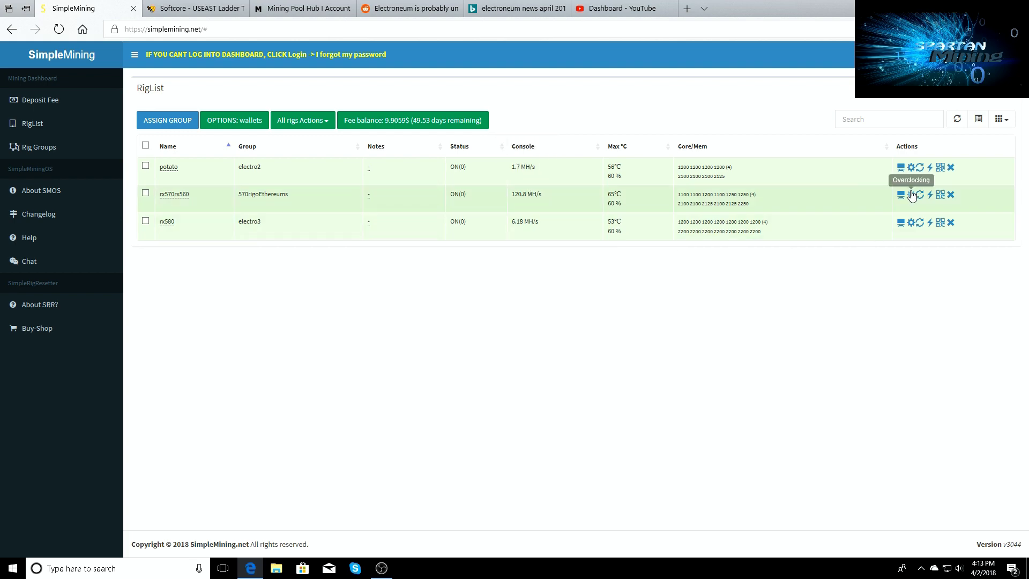
{"action": "left_click", "coordinate": [912, 194]}
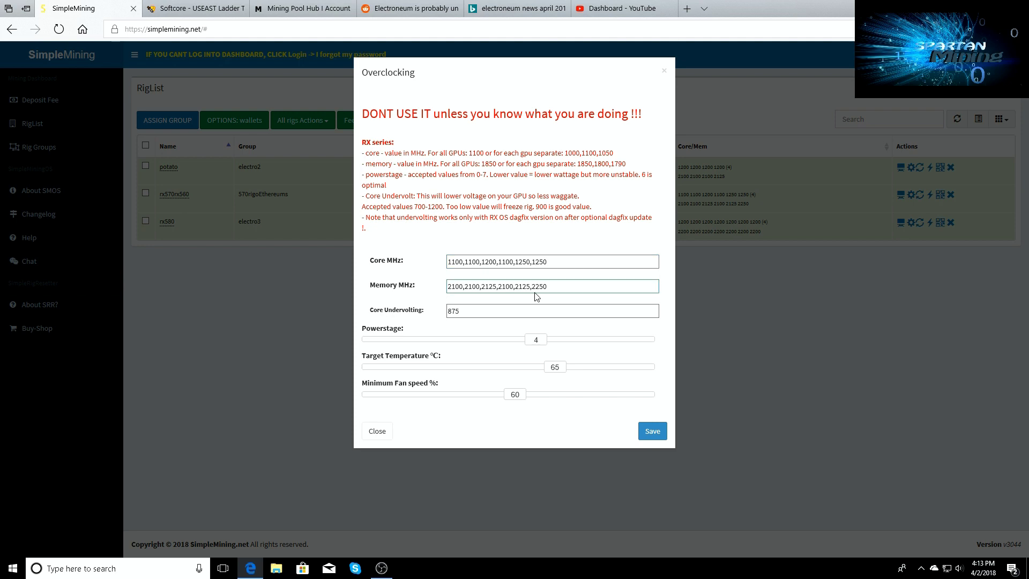
{"action": "left_click", "coordinate": [544, 287]}
{"action": "left_click", "coordinate": [460, 314]}
{"action": "left_click", "coordinate": [664, 71]}
{"action": "mouse_move", "coordinate": [529, 195]}
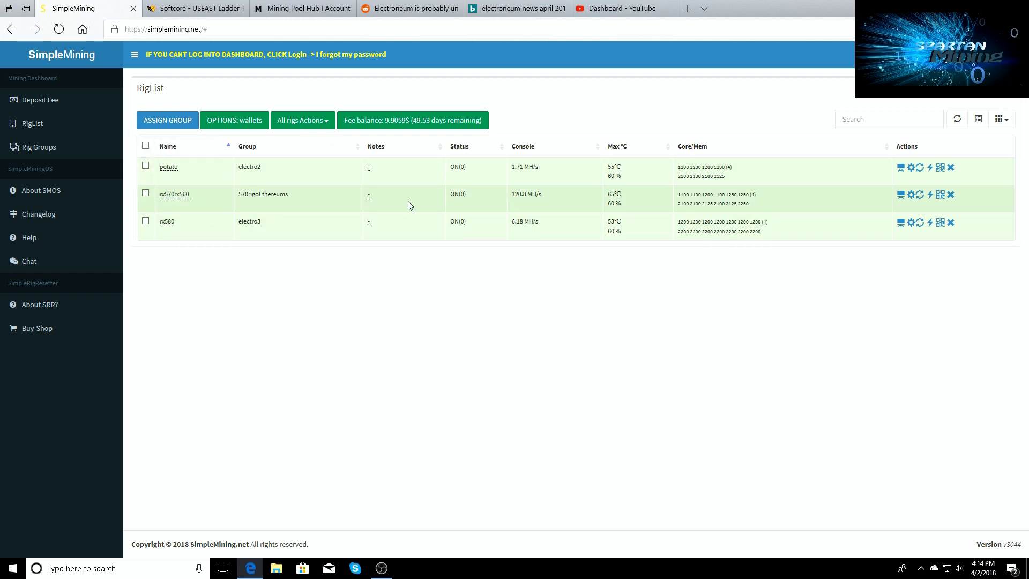
Assign the rx570rx560 rig to the electro3 group and save it.
{"action": "left_click", "coordinate": [145, 194]}
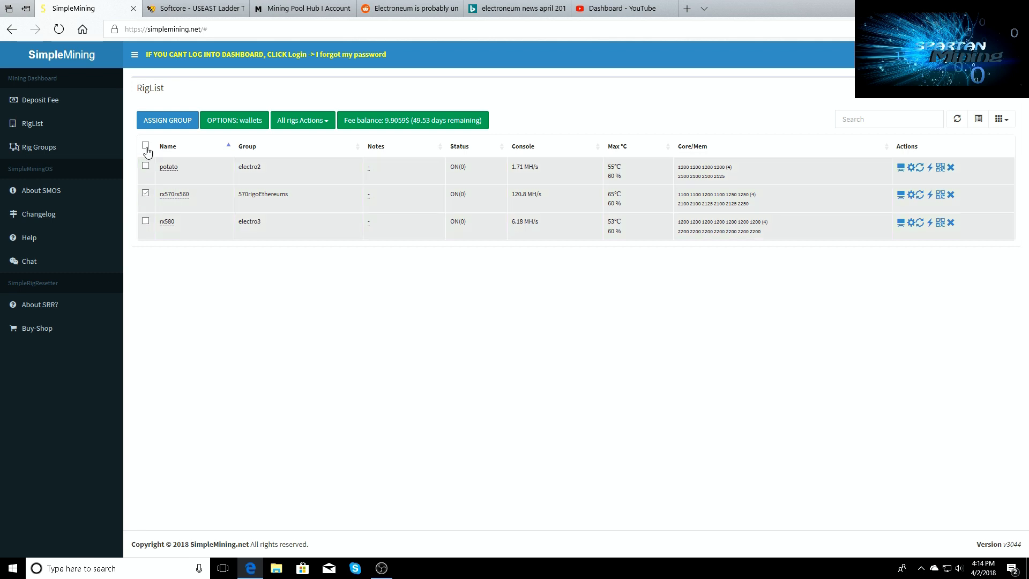
{"action": "left_click", "coordinate": [166, 122]}
{"action": "left_click", "coordinate": [411, 124]}
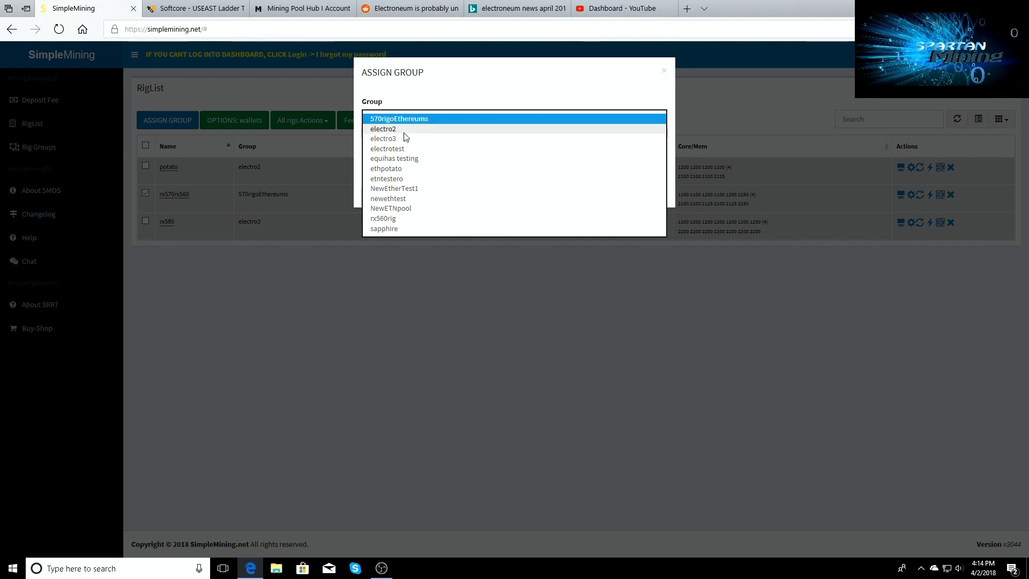
{"action": "left_click", "coordinate": [402, 138]}
{"action": "left_click", "coordinate": [652, 192]}
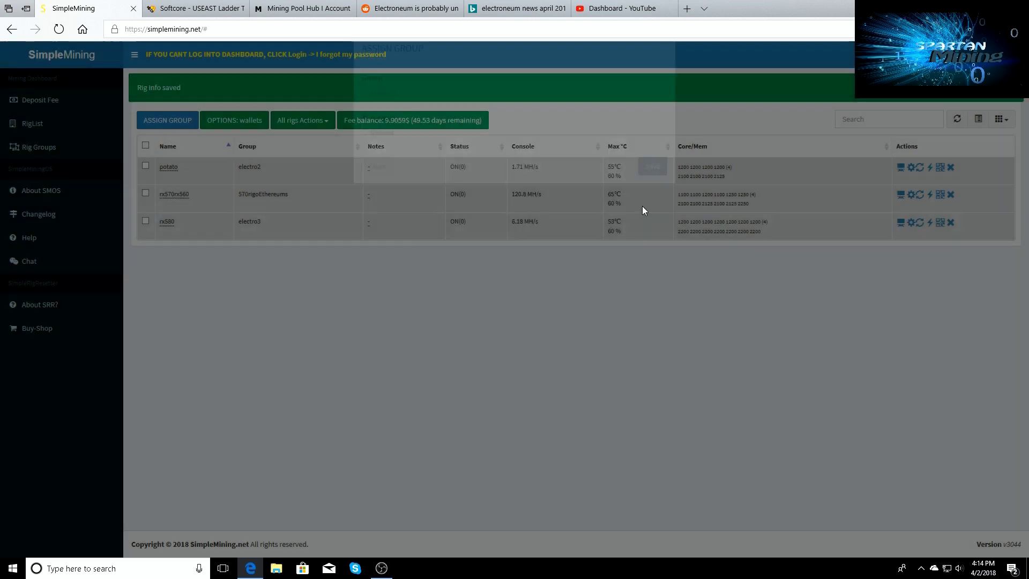